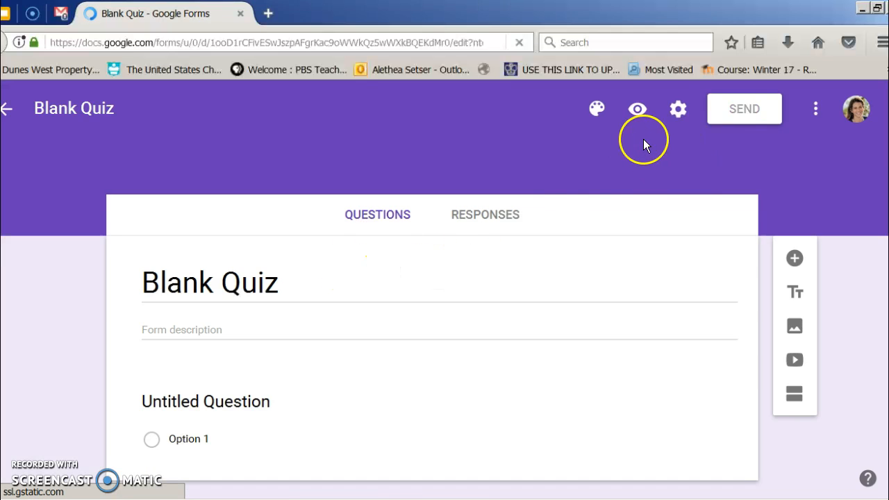
Set the form's theme colour to indigo blue, and replace it with the jelly bean photo from the Work and School themes.
left_click(597, 109)
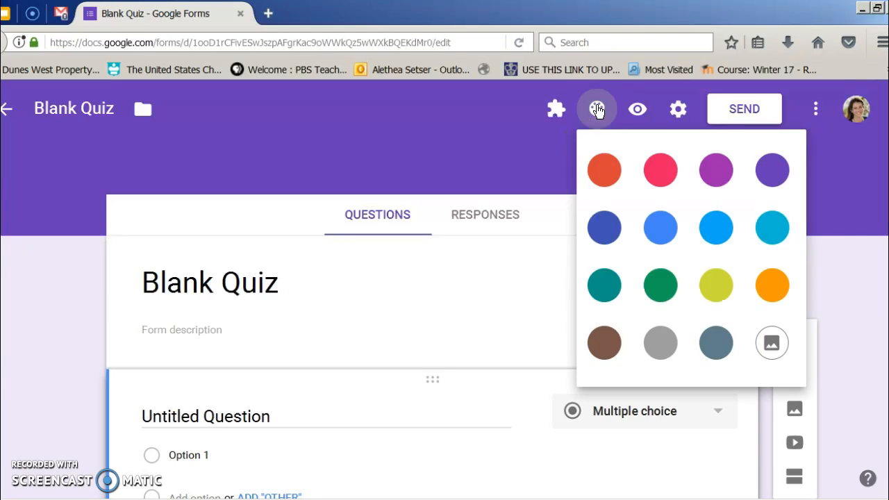
left_click(603, 240)
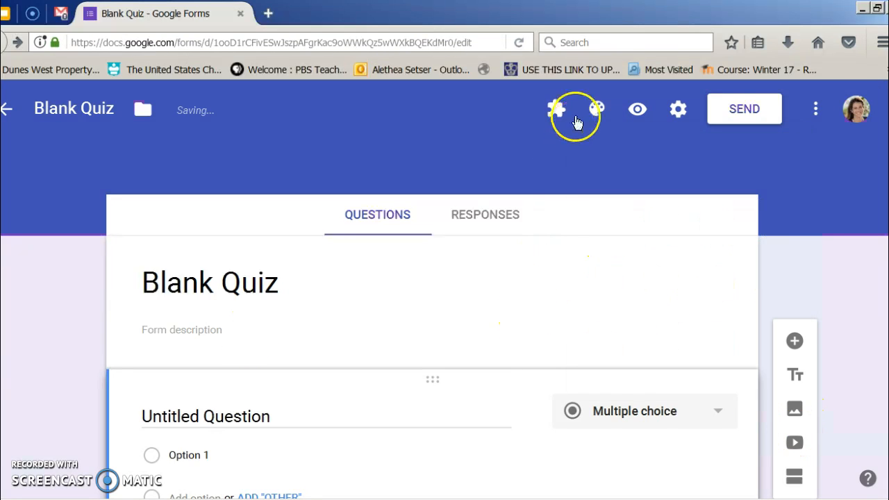
left_click(598, 113)
left_click(771, 342)
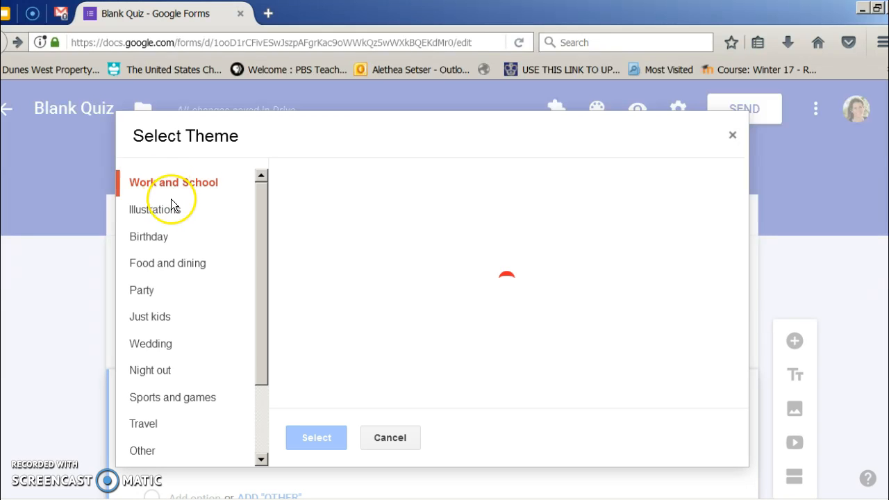
mouse_move(741, 177)
left_mouse_down()
mouse_move(745, 222)
mouse_move(742, 189)
left_mouse_up()
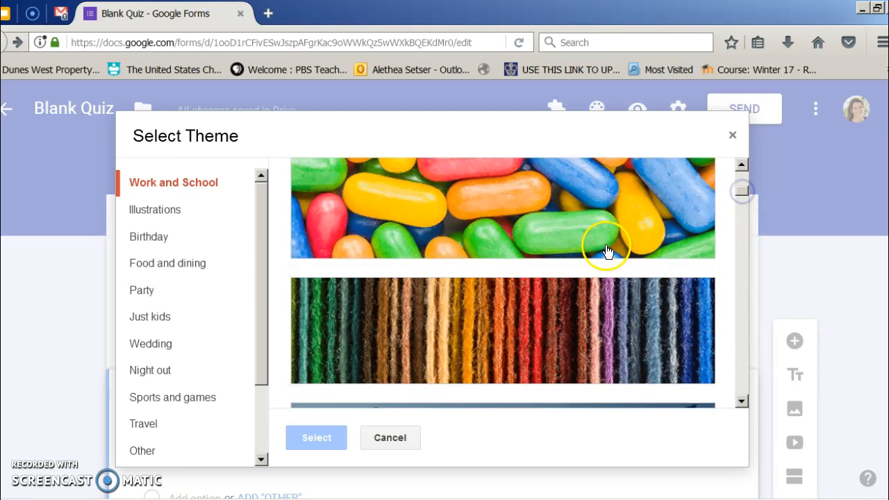
left_click(606, 251)
left_click(317, 438)
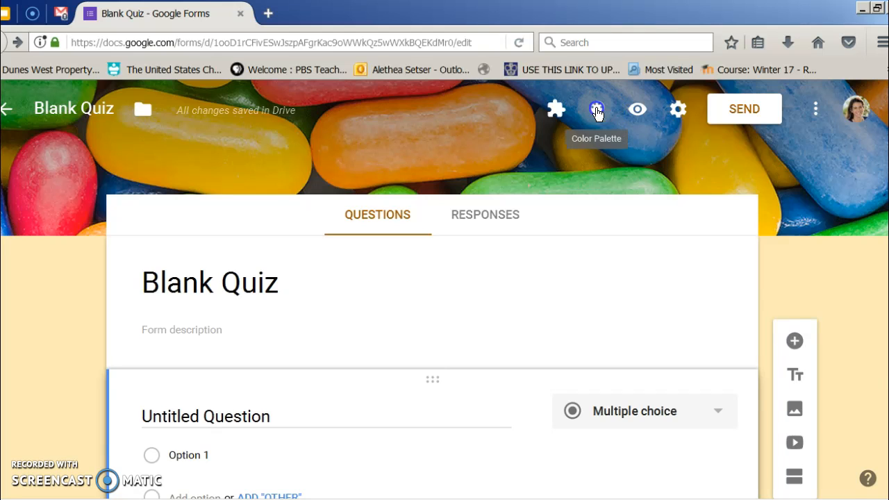
Upload 2sky.png as the form's header theme, cropping it to the upper skyline with the bat signal.
left_click(597, 109)
left_click(774, 340)
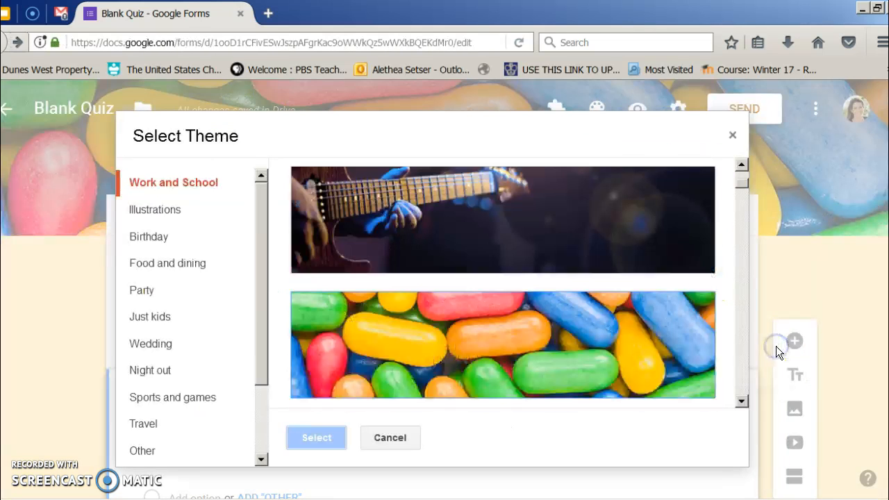
left_click_drag(264, 303, 248, 415)
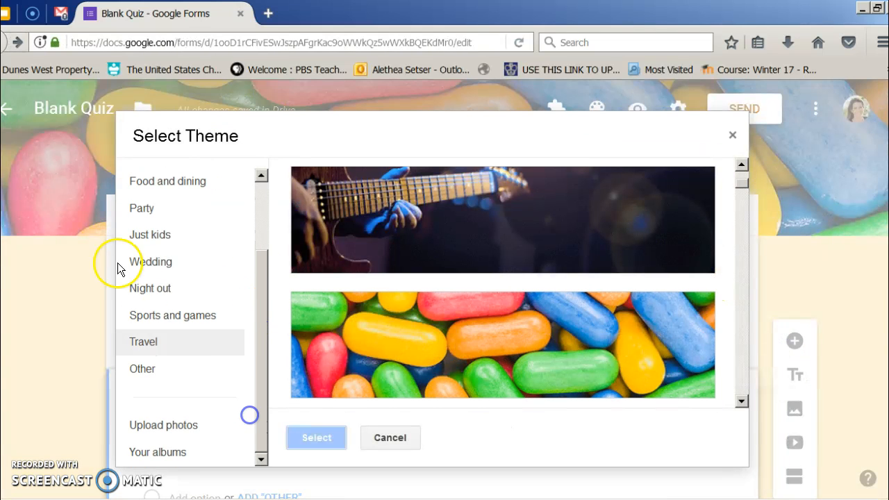
left_click(164, 424)
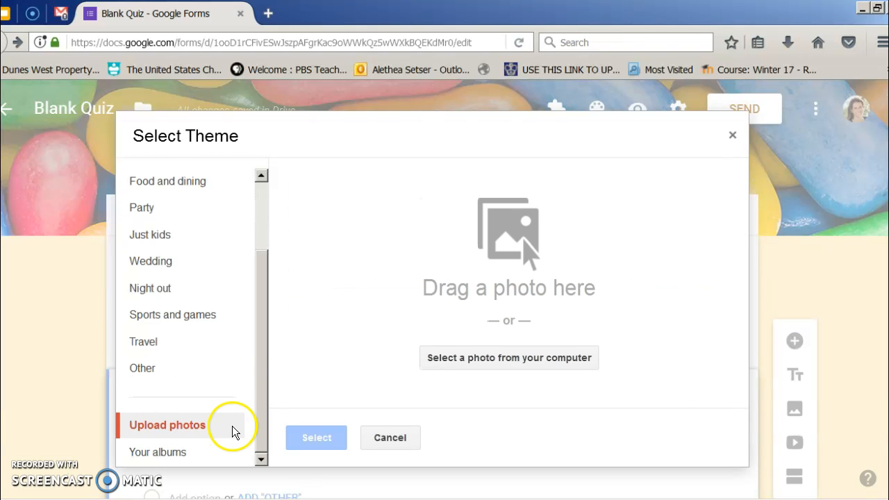
left_click(447, 364)
left_click(281, 143)
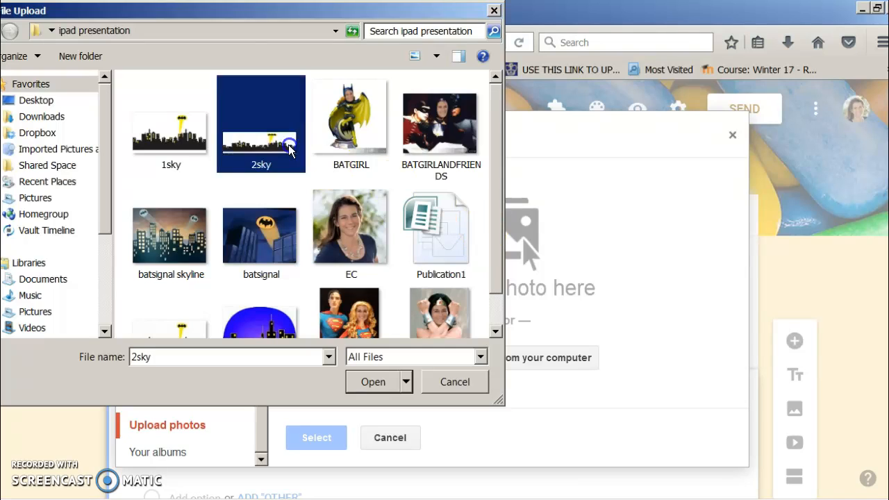
left_click(380, 382)
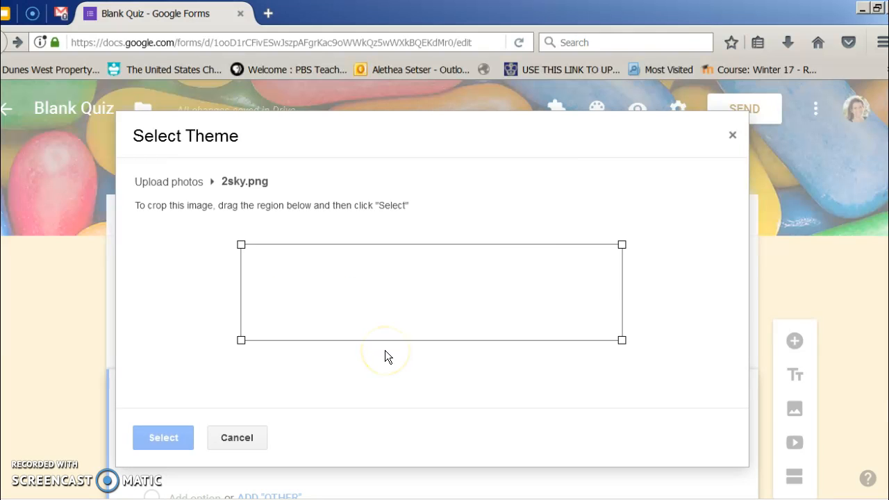
left_click_drag(423, 326, 433, 304)
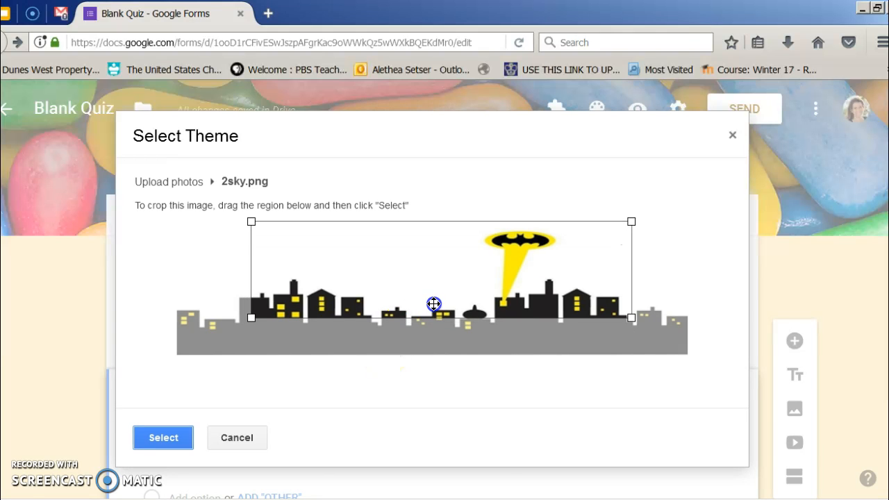
left_click(174, 441)
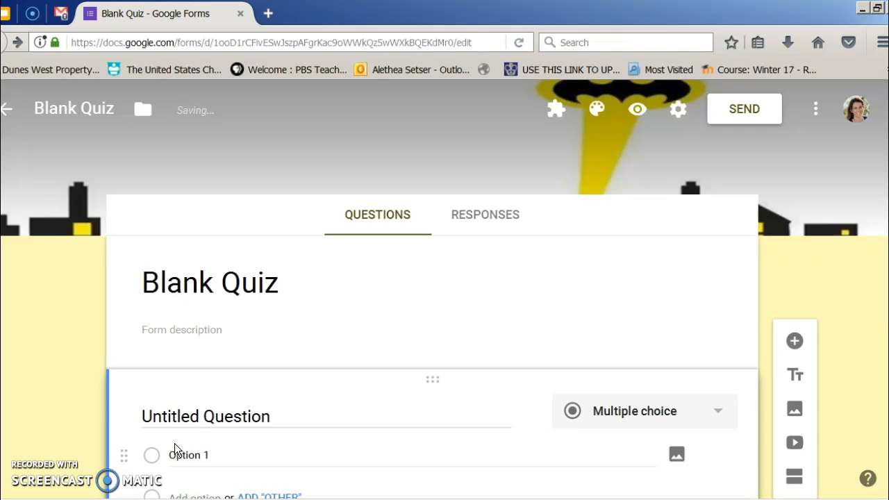
Change the form's title from the placeholder heading to Super Quiz.
left_click_drag(280, 289, 132, 291)
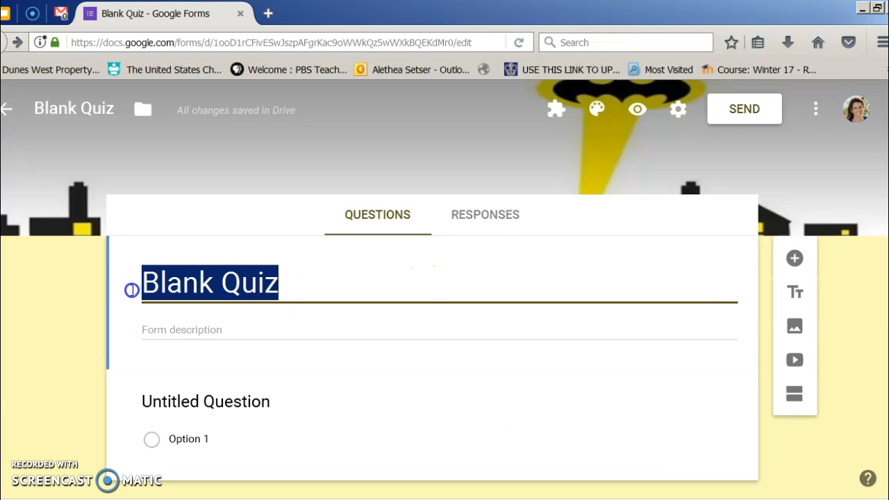
type("Super Quiz")
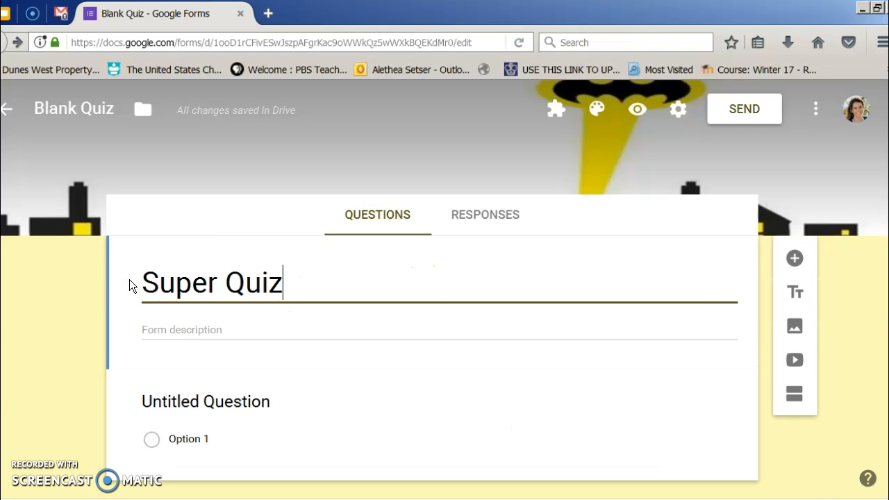
Turn the untitled question into a required short-answer question titled Name.
scroll(231, 365, "down", 1)
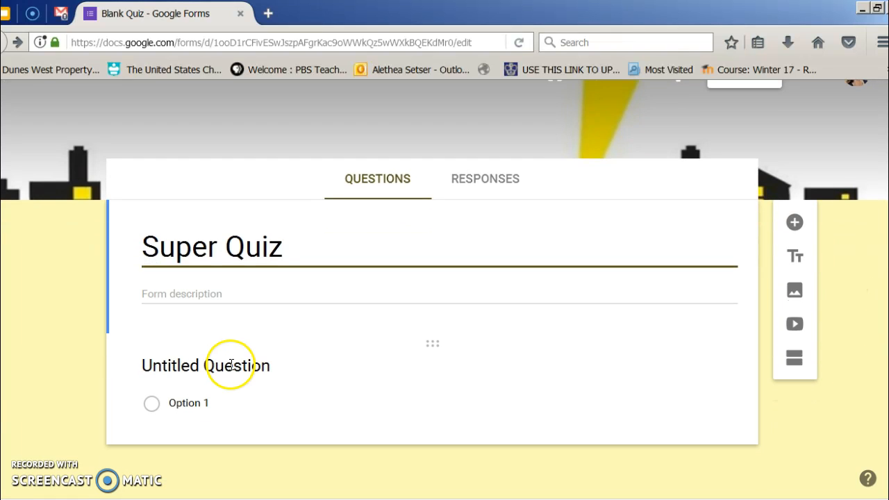
left_click(175, 370)
left_click_drag(284, 379, 112, 381)
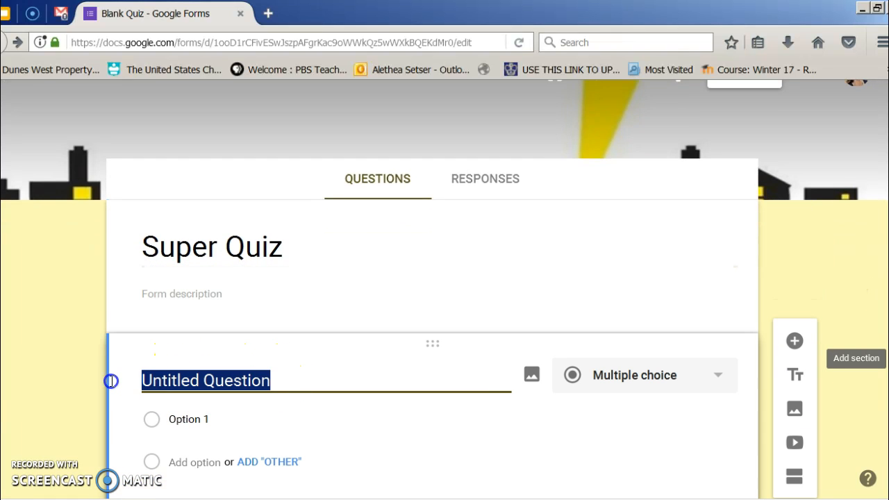
type("Name")
left_click(511, 345)
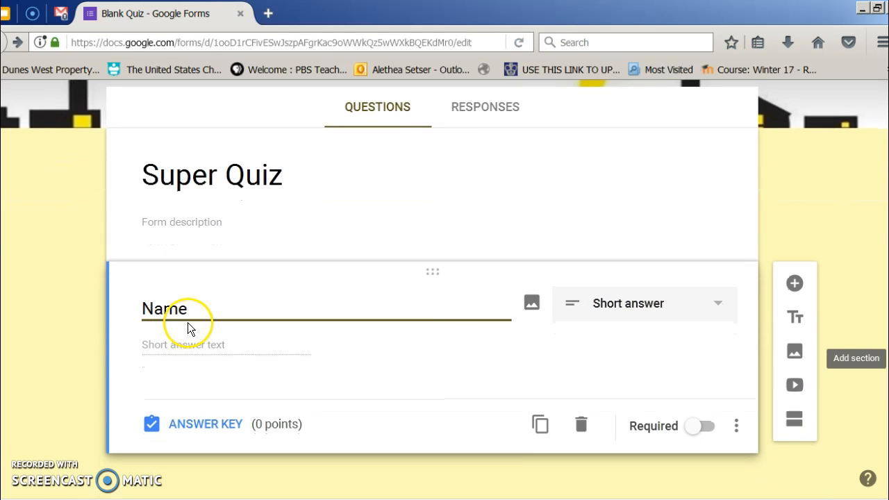
left_click(194, 316)
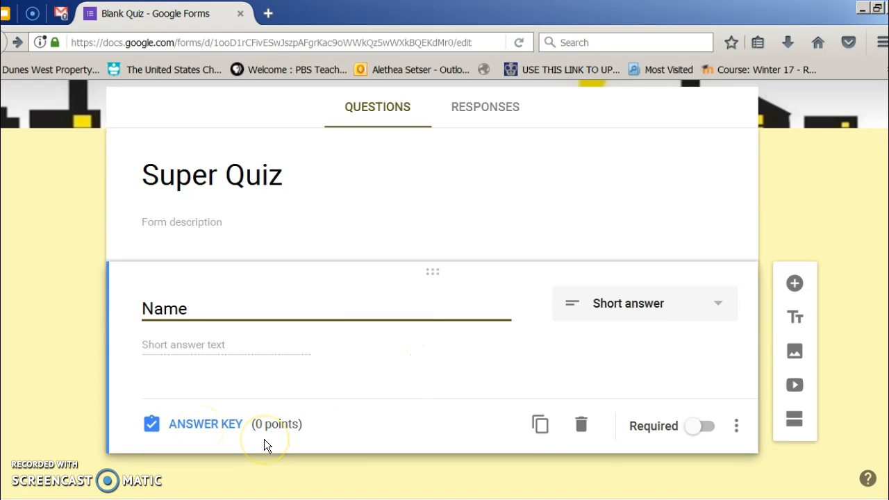
left_click(696, 443)
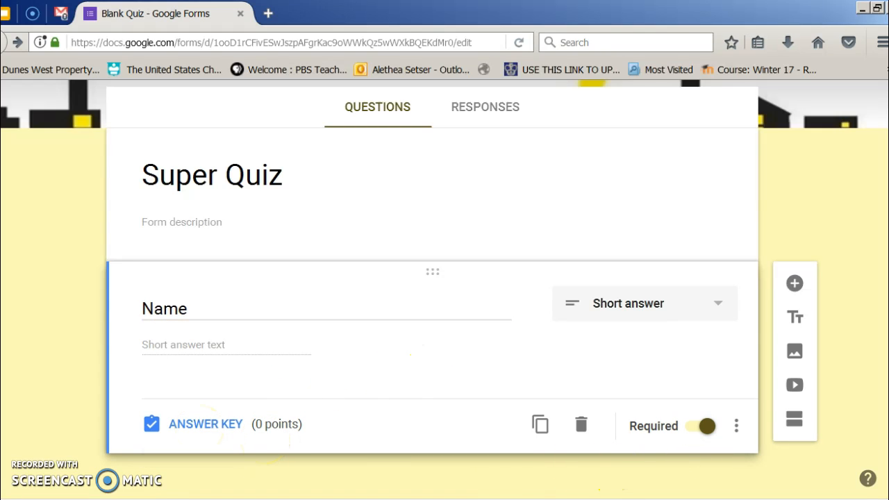
Add a multiple-choice question below Name and paste in the copied question 1 about Superman putting 2 bad guys in jail daily for one week.
scroll(432, 290, "down", 1)
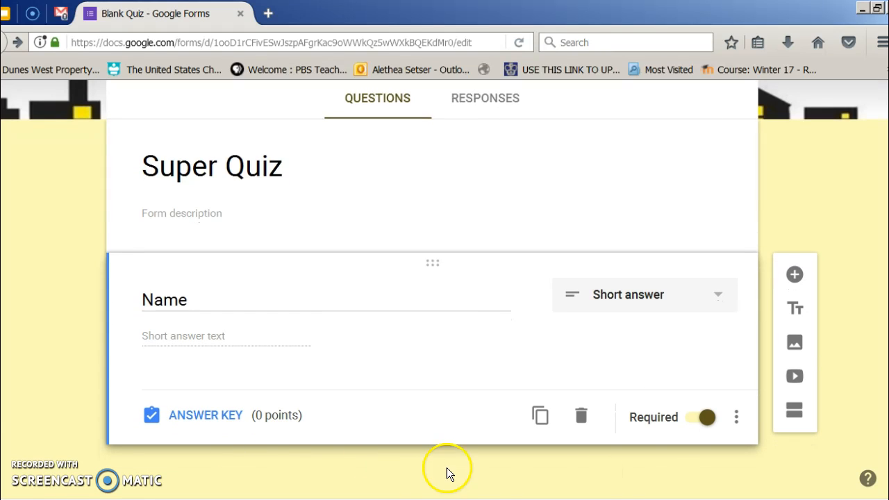
left_click(795, 275)
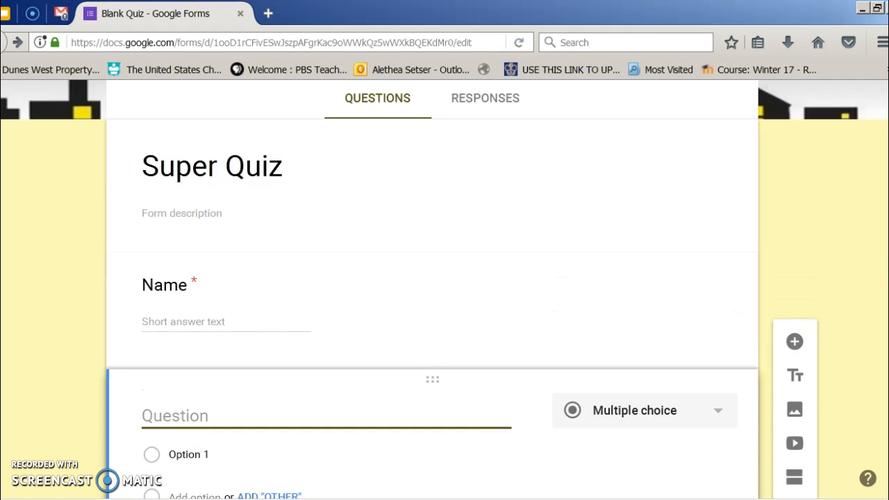
right_click(223, 318)
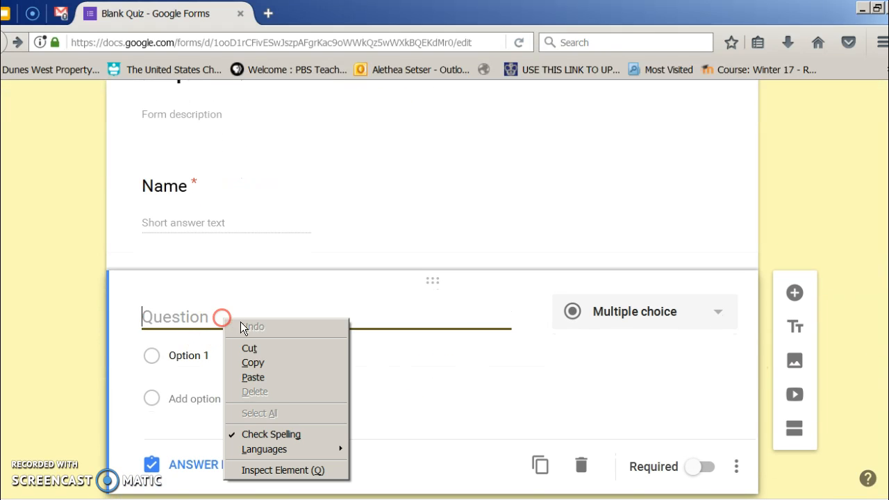
left_click(266, 374)
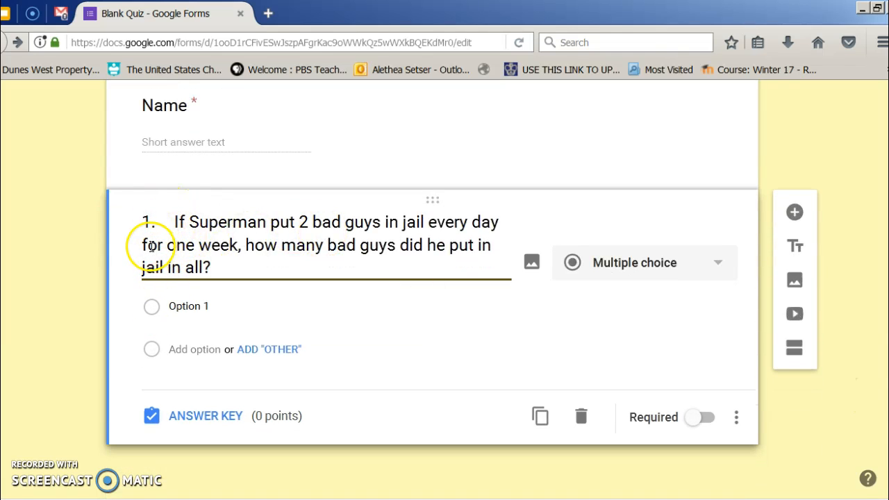
Enter 14, 10 and 10 as the answer options of the Superman question and make the question required.
left_click(217, 308)
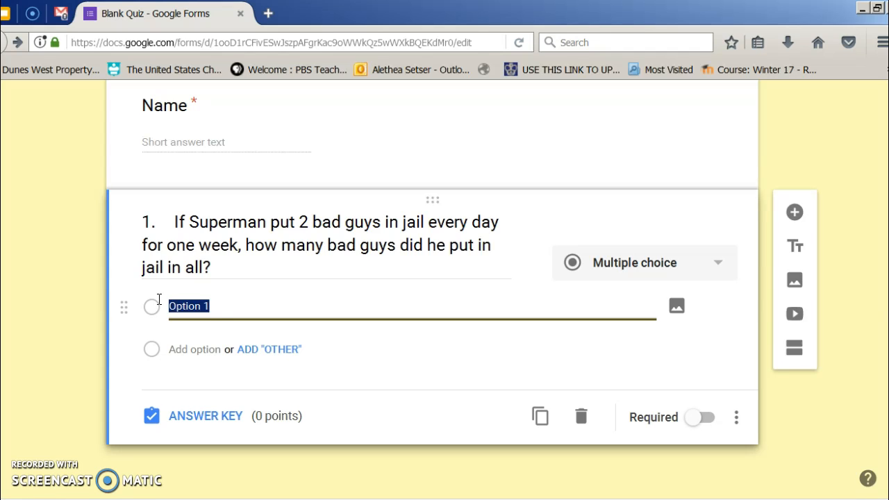
type("14")
left_click(186, 351)
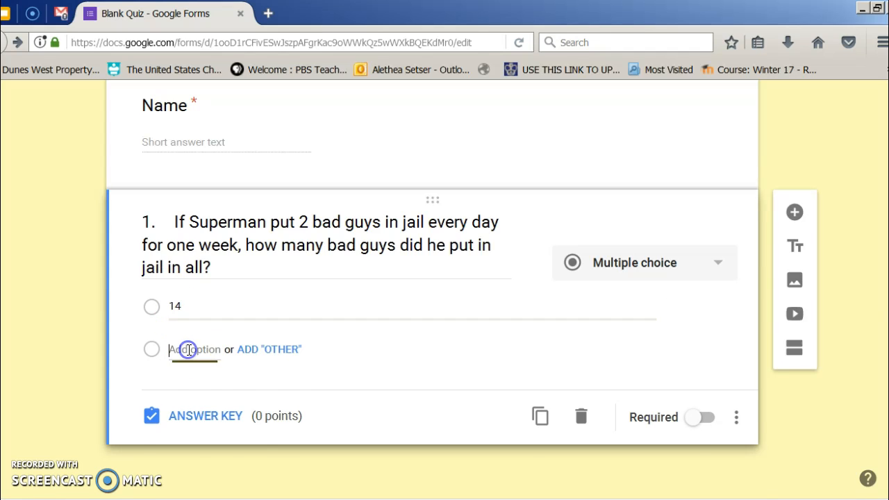
type("10")
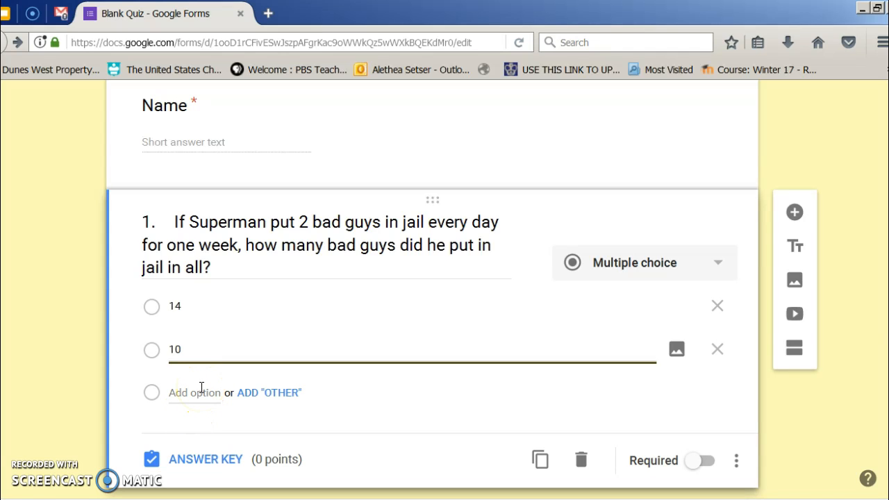
left_click(201, 390)
type("10")
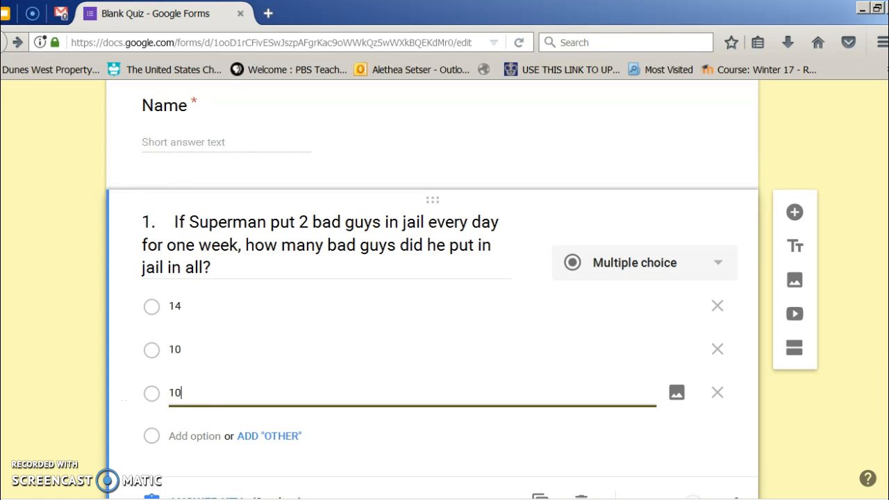
scroll(625, 447, "down", 2)
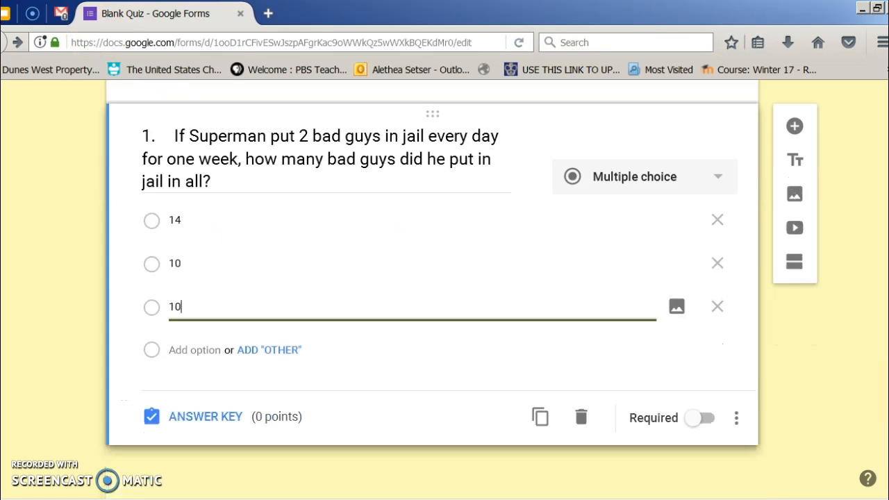
left_click(703, 417)
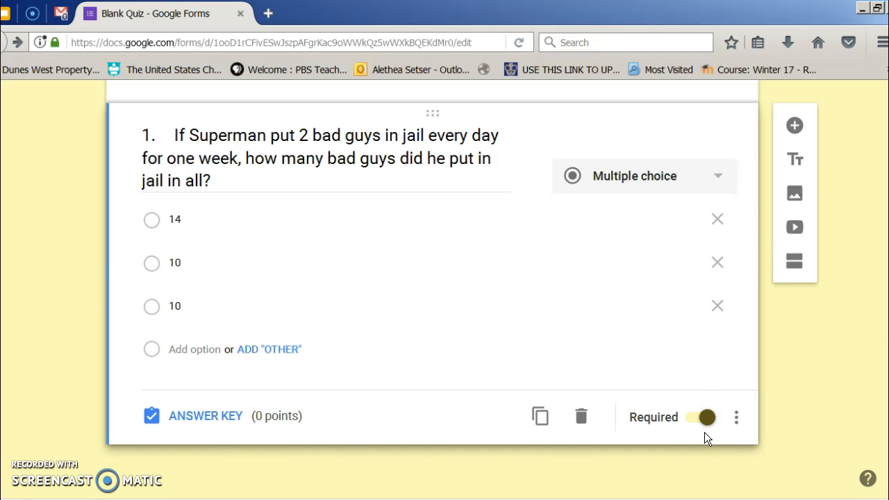
In the Superman question's answer key, assign 33 points and mark the second option, 10, as correct.
left_click(220, 419)
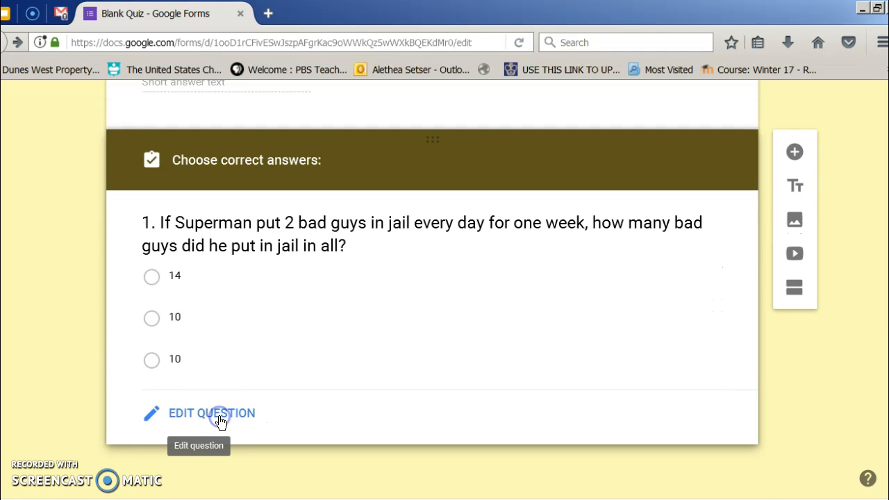
left_click(183, 277)
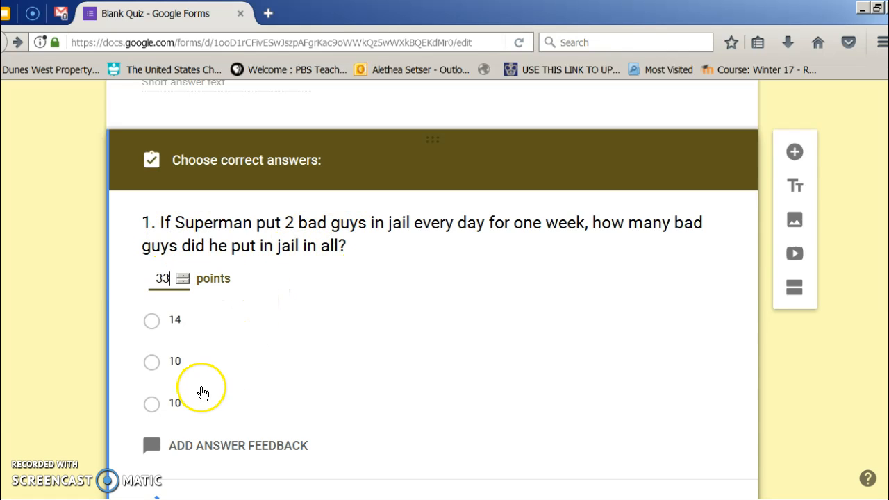
left_click(173, 362)
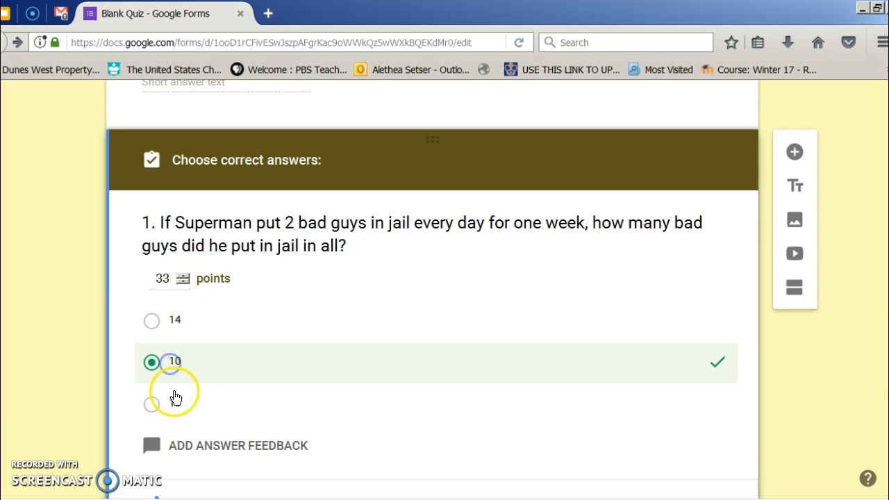
Add answer feedback to the Superman question with "Make sure you read the question!" for incorrect answers.
scroll(174, 396, "down", 2)
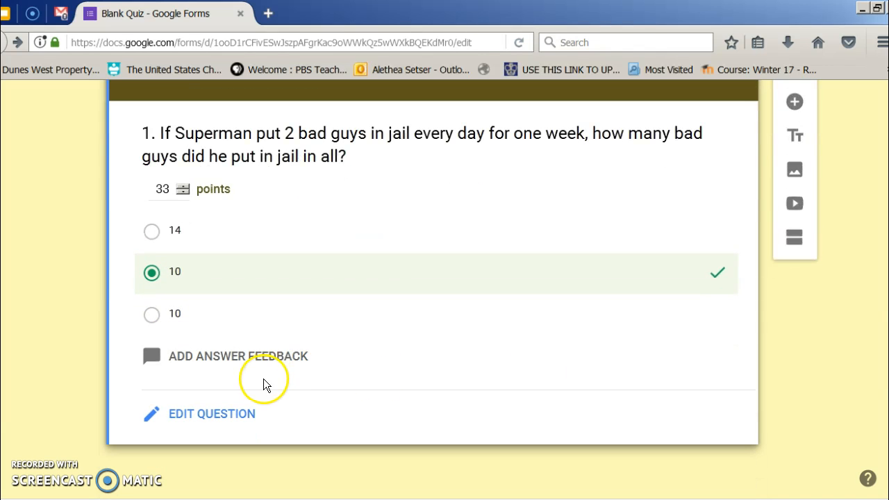
left_click(256, 358)
left_click(250, 261)
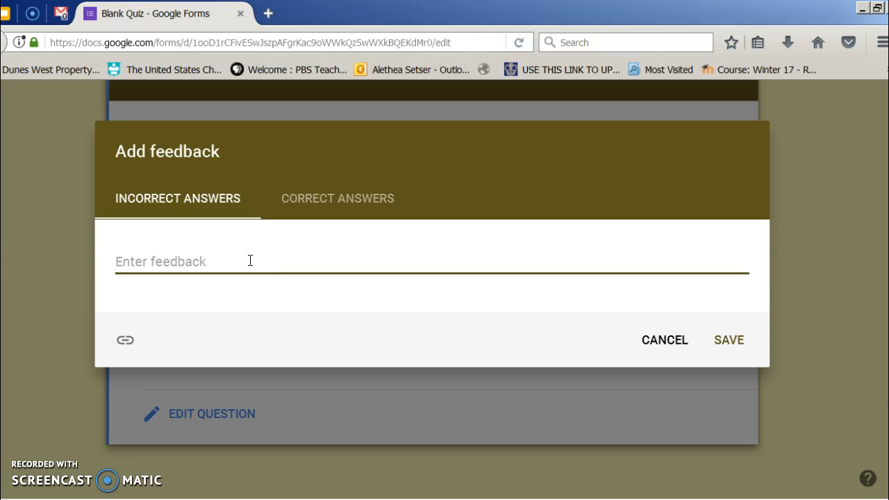
type("Try")
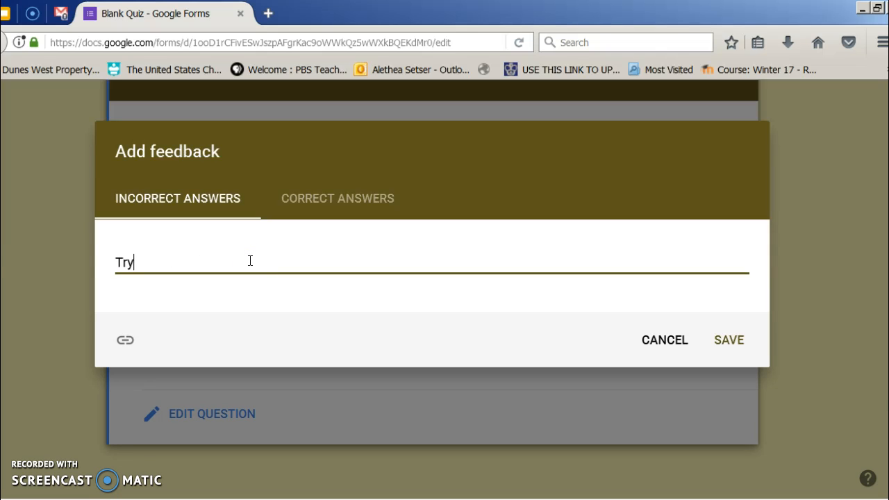
key("BackSpace")
key("BackSpace")
type("Le")
key("BackSpace")
type("Make sure you read the question!")
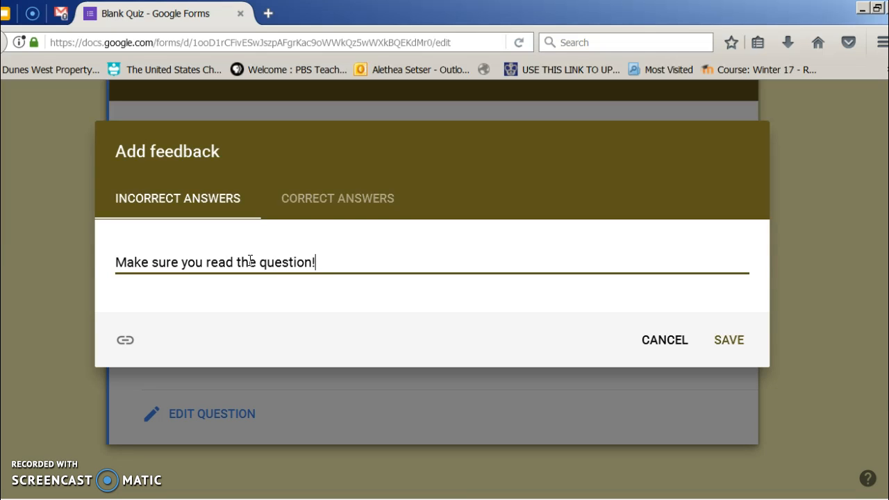
Enter "Great job!" as the feedback for correct answers and save the Superman question's feedback.
left_click(373, 211)
left_click(271, 264)
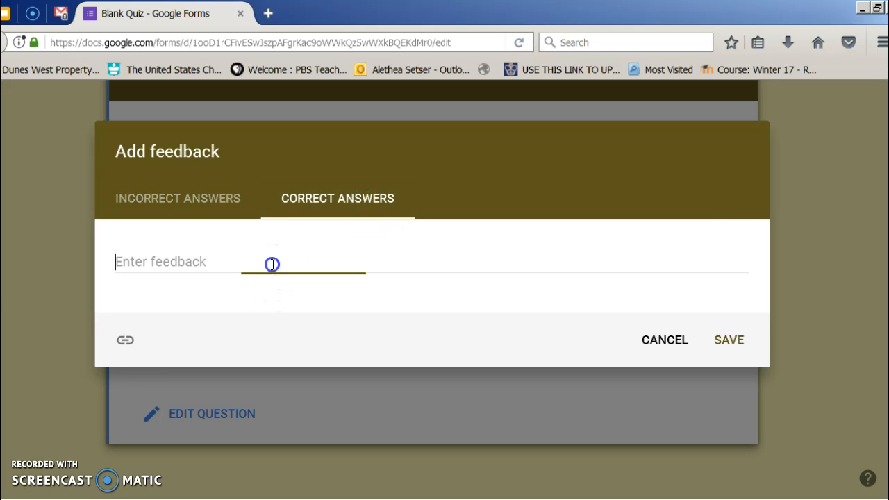
type("Great job!")
left_click(719, 344)
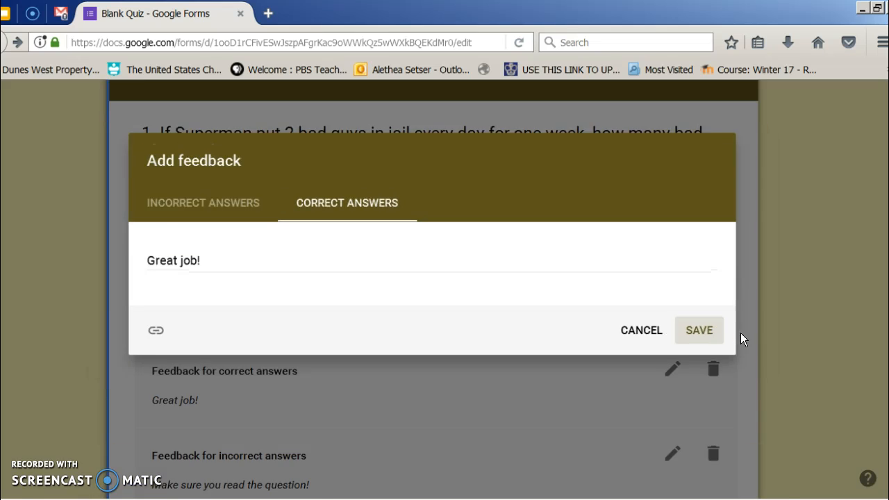
scroll(445, 278, "down", 3)
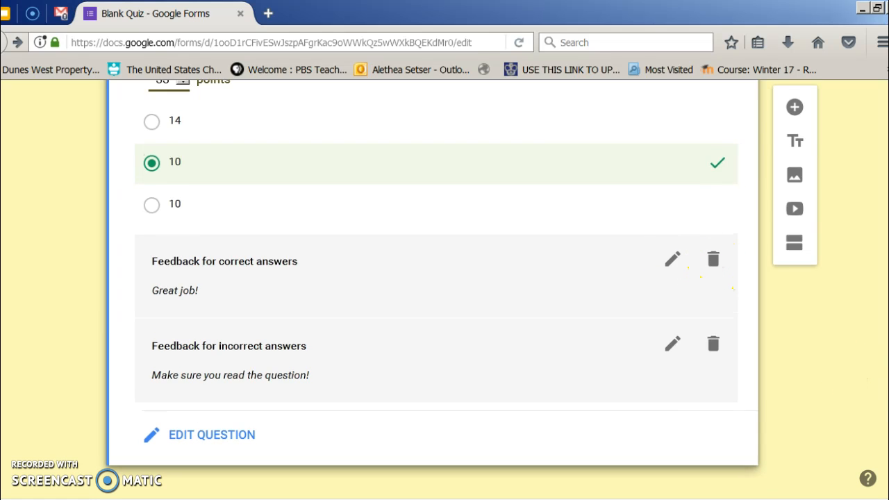
Add a new question and paste in question 2, about 225 lassos, copied from the super quiz questions document in Word.
scroll(795, 278, "up", 2)
left_click(797, 103)
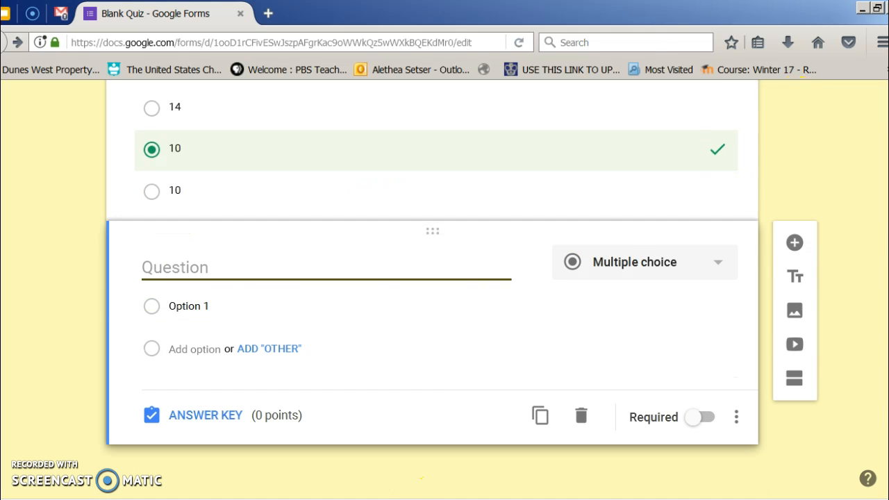
left_click(350, 499)
left_click_drag(529, 284, 219, 261)
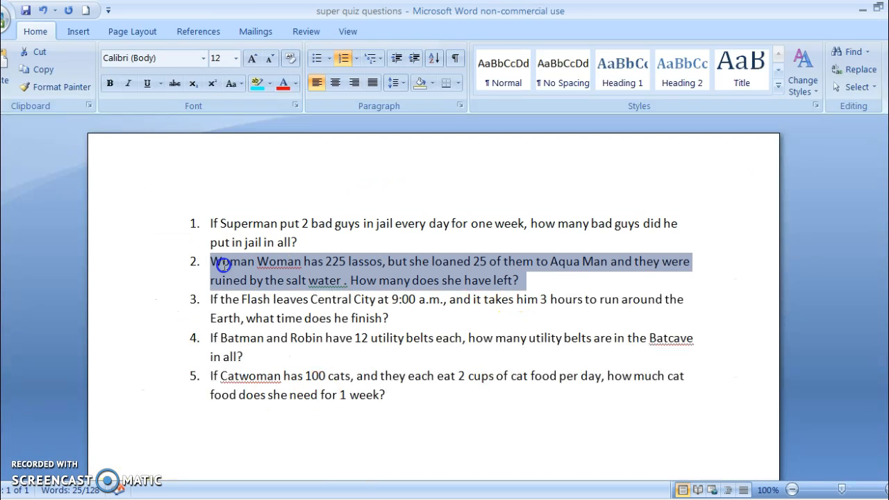
right_click(259, 265)
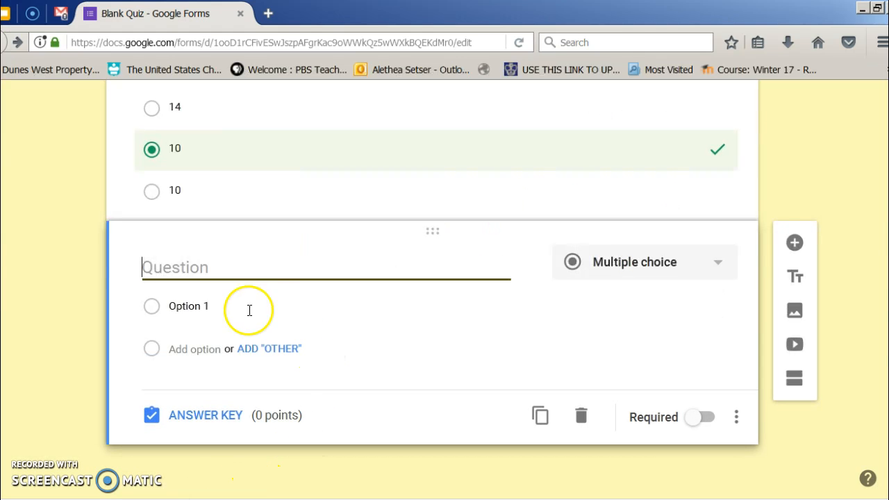
right_click(231, 264)
left_click(260, 322)
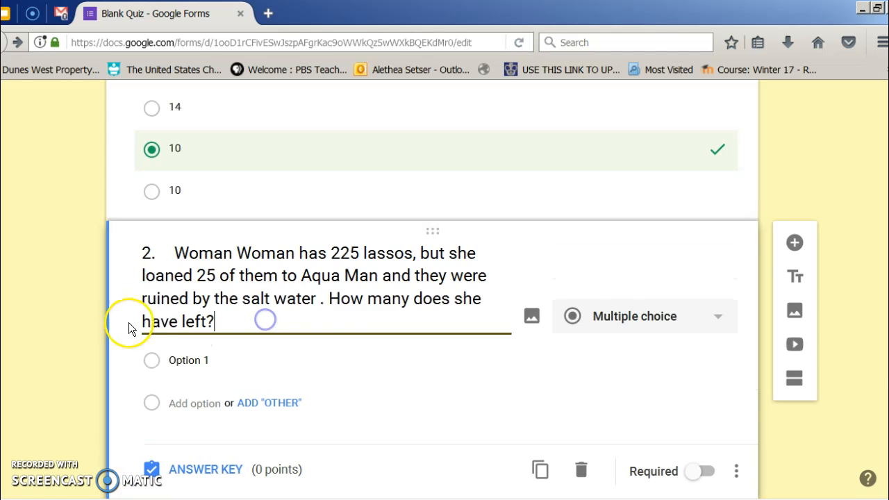
Change the lasso question's type to Dropdown.
left_click(313, 363)
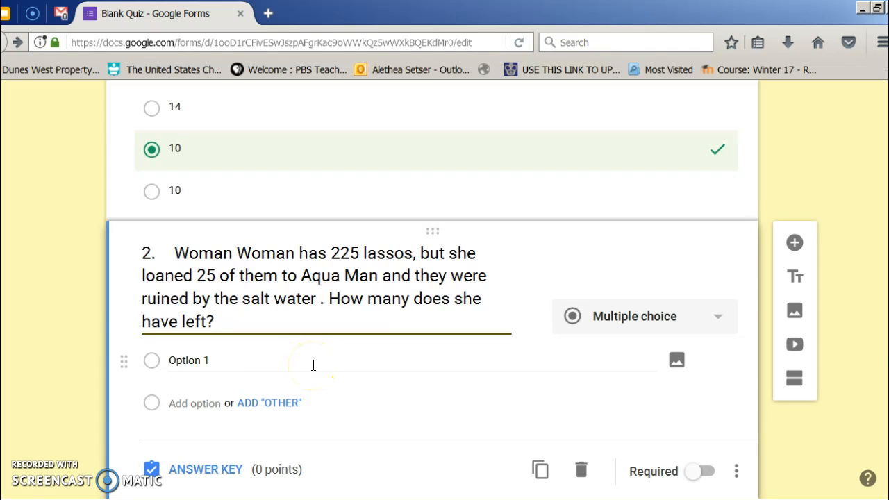
left_click(309, 360)
left_click(284, 250)
left_click(718, 318)
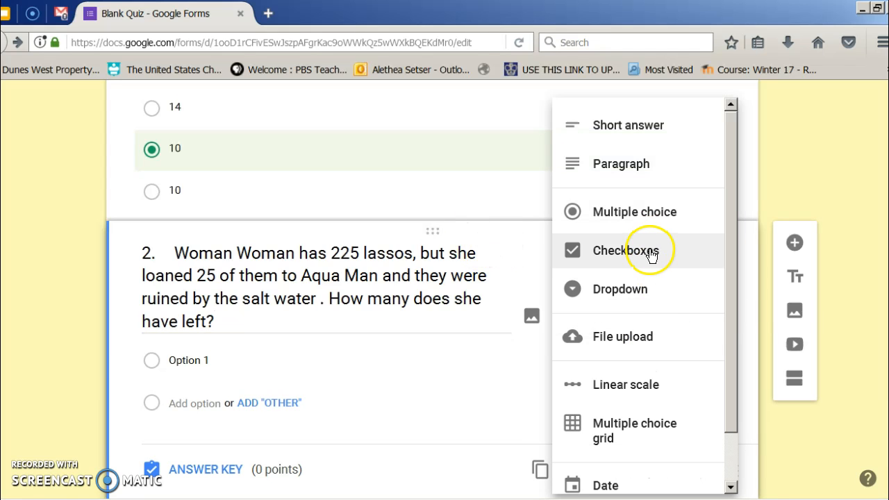
left_click(658, 292)
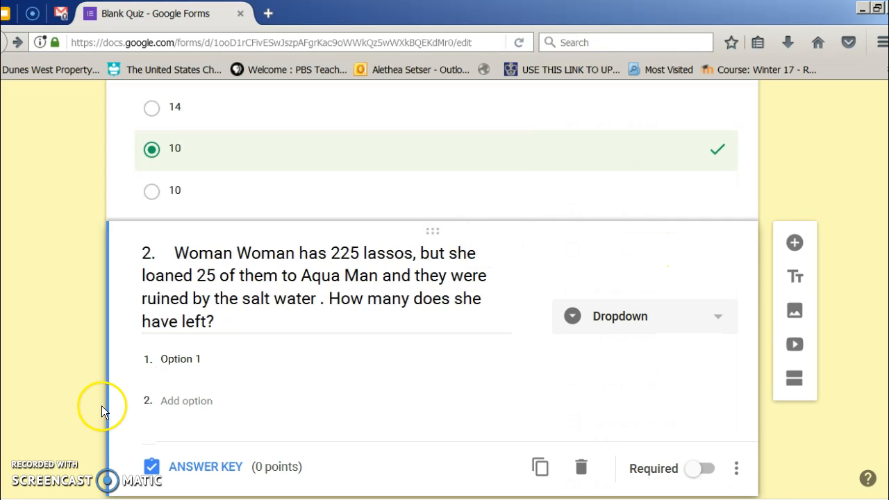
Enter 200, 250 and 0 as the answer options of the lasso question and make the question required.
left_click_drag(203, 359, 129, 372)
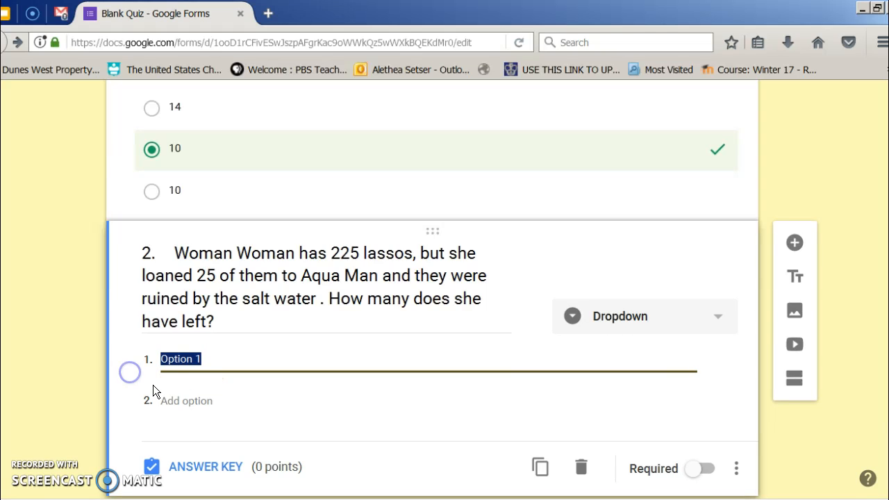
type("200")
left_click(205, 404)
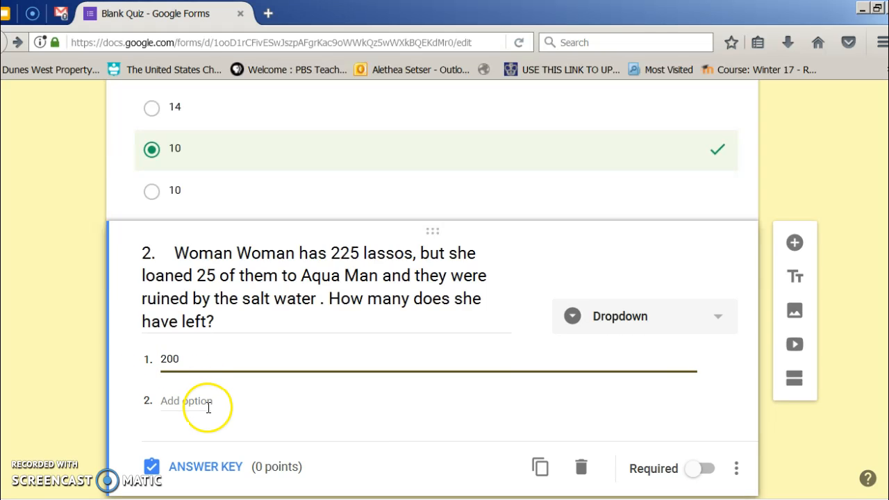
type("250")
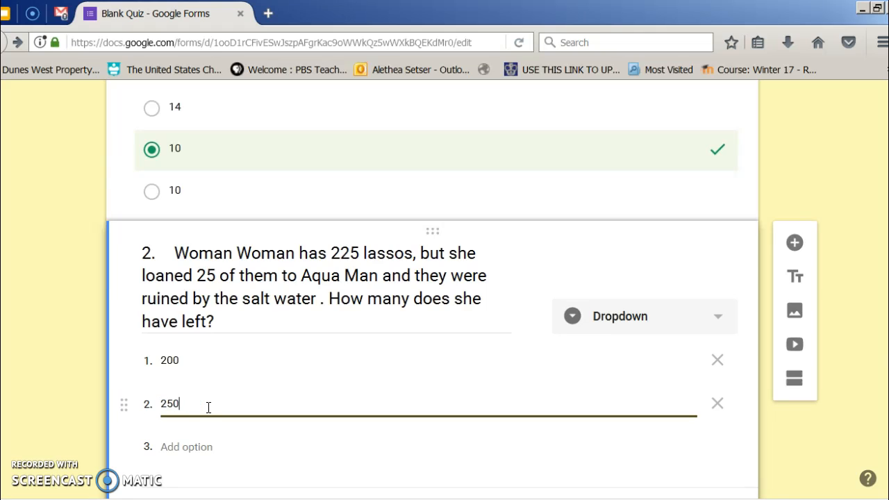
left_click(213, 447)
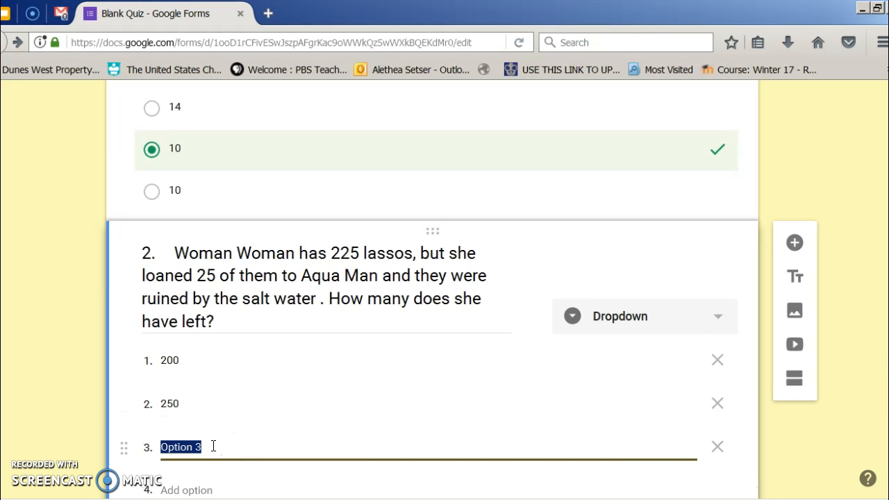
type("0")
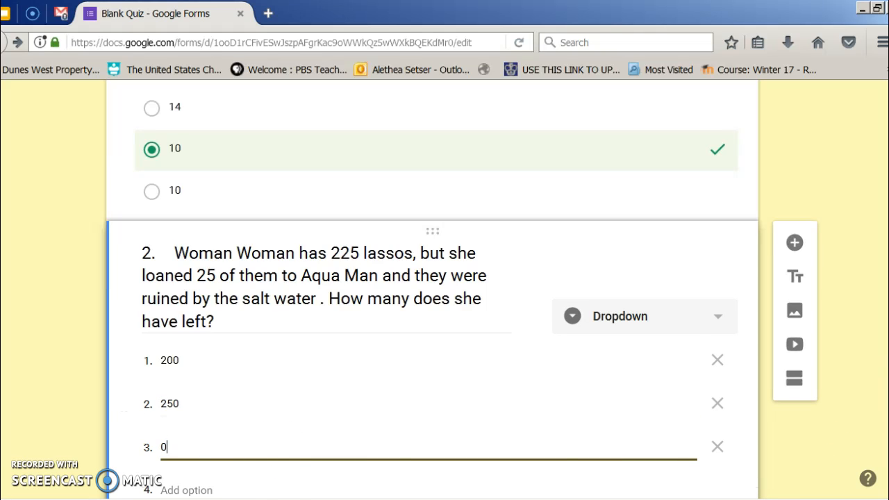
scroll(445, 278, "down", 2)
left_click(703, 421)
Assign 33 points to the lasso question in its answer key.
left_click(198, 415)
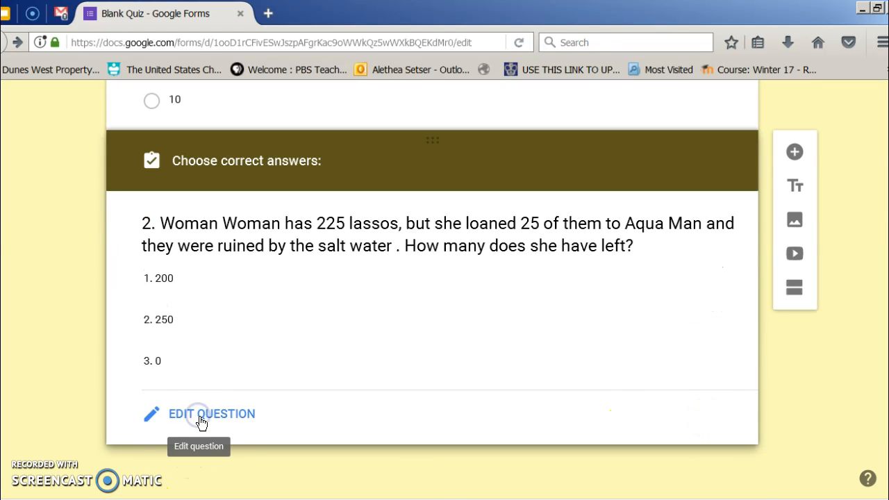
left_click(183, 276)
left_click(183, 275)
left_click(183, 276)
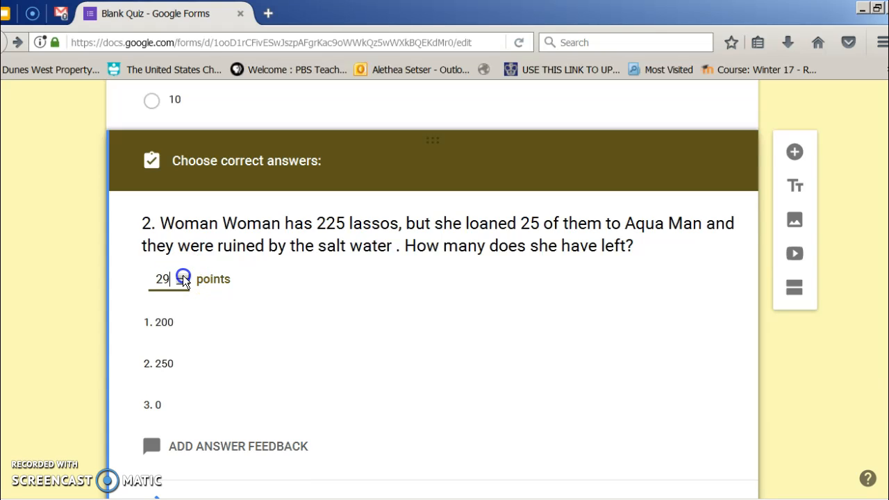
left_click(184, 279)
scroll(852, 369, "down", 1)
scroll(838, 303, "down", 2)
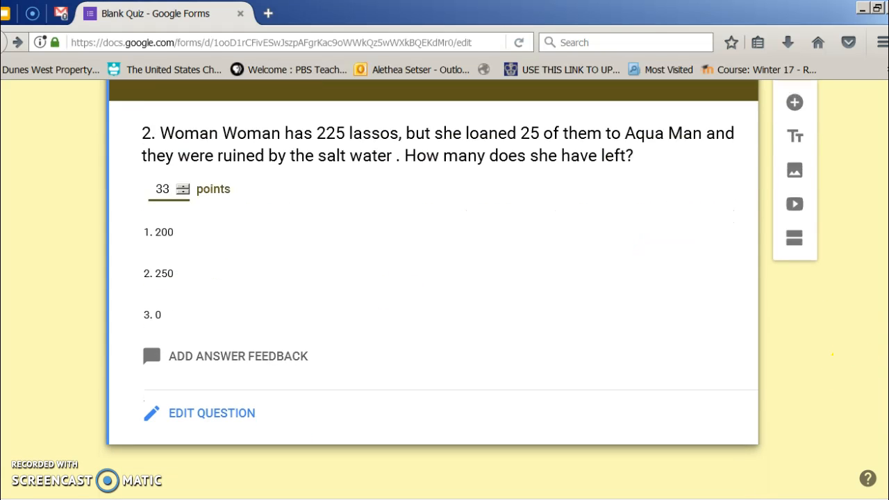
Add a new question and paste in question 3, about the Flash leaving Central City, copied from the Word document.
scroll(837, 303, "up", 2)
left_click(792, 135)
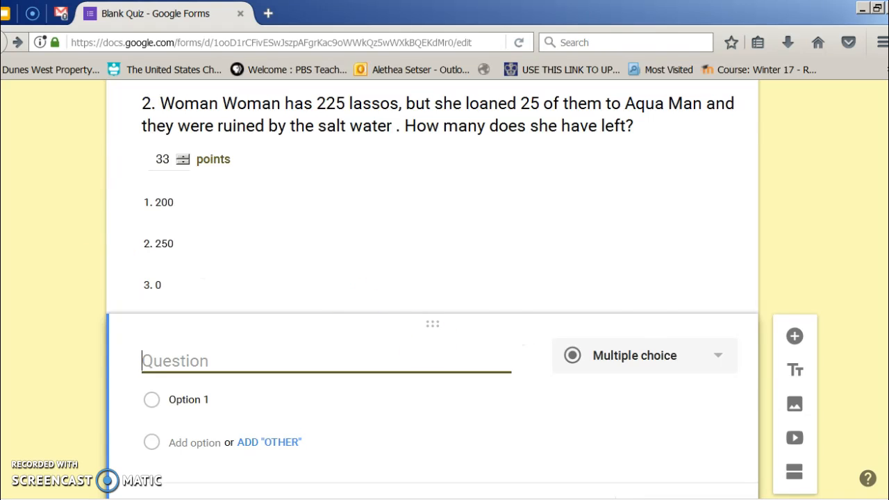
key("alt+Tab")
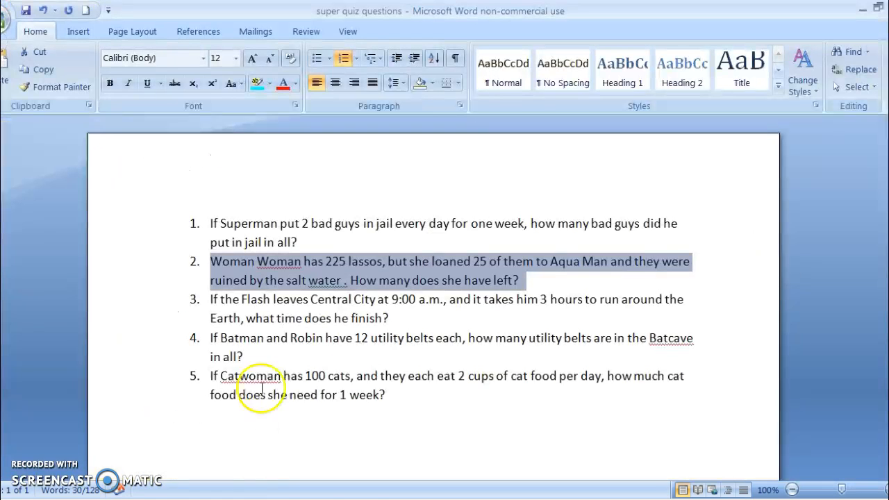
left_click_drag(390, 318, 211, 300)
right_click(255, 317)
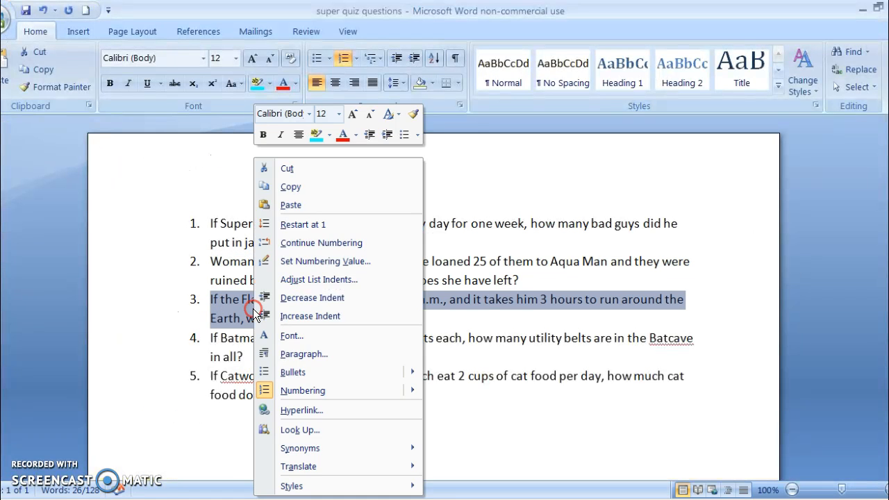
left_click(320, 188)
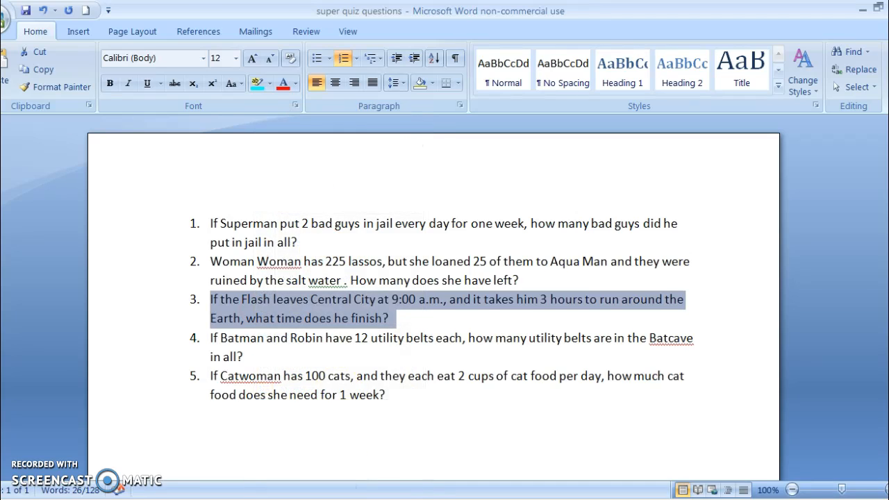
key("alt+Tab")
right_click(219, 261)
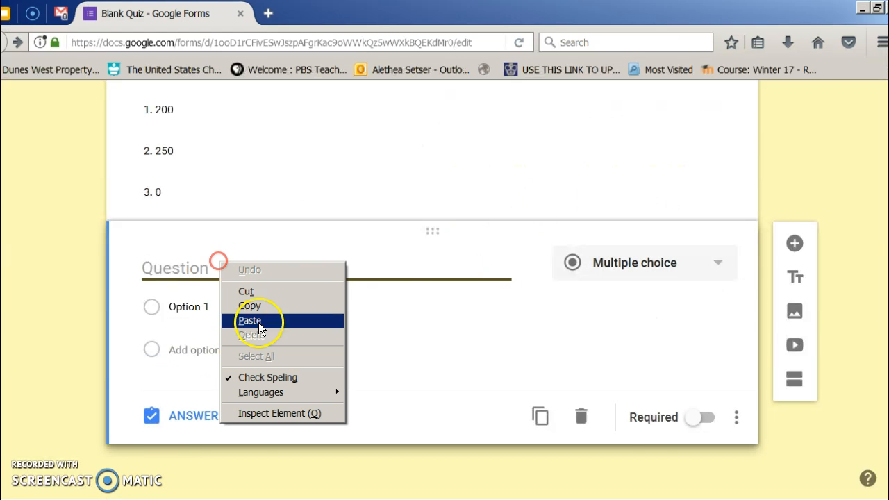
left_click(251, 321)
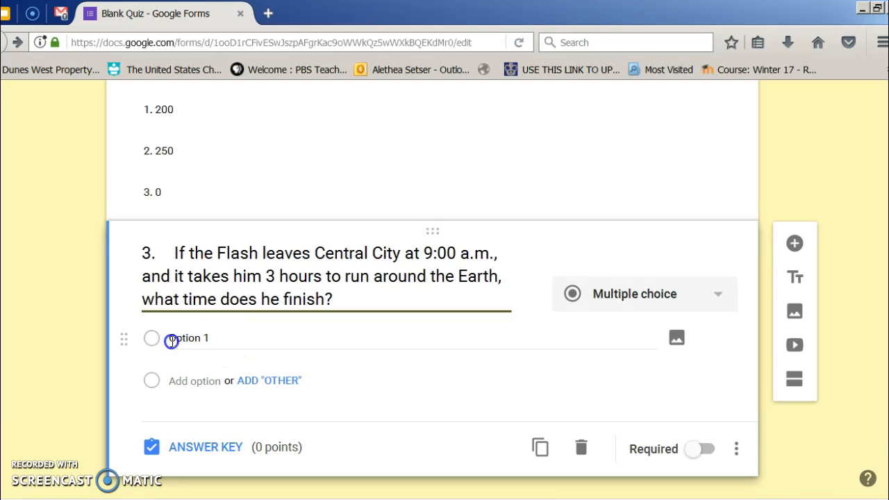
Change the Flash question's type to Checkboxes.
left_click(172, 341)
left_click(688, 303)
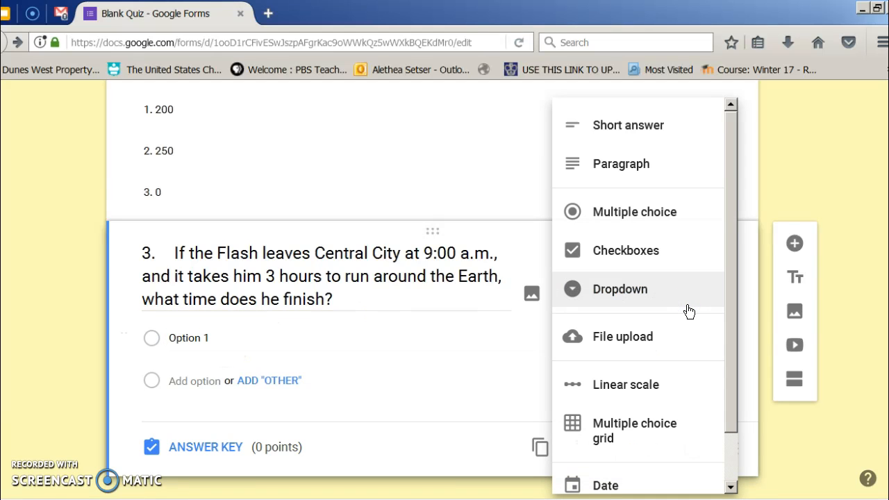
left_click(681, 254)
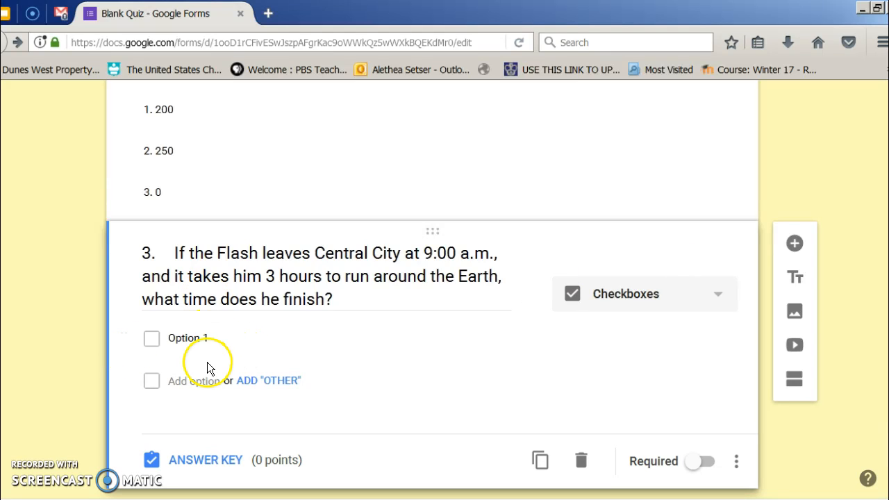
Enter 12:00am as the first answer option of the Flash question.
left_click(243, 337)
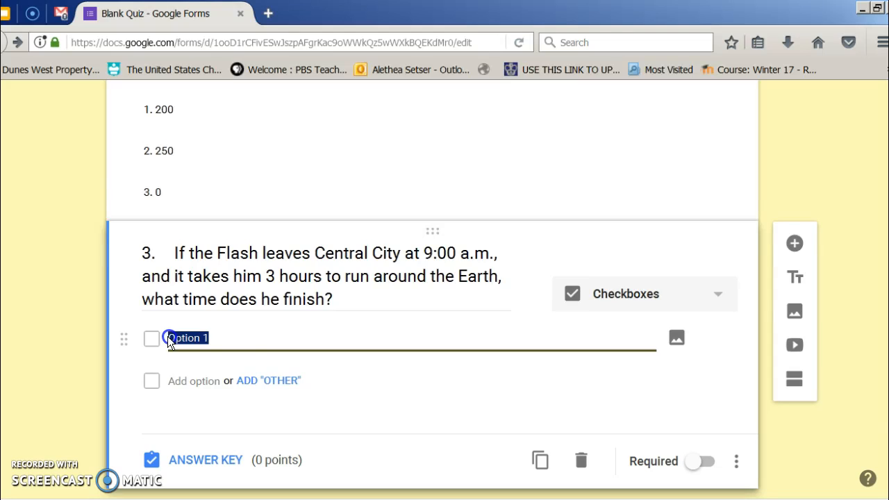
type("12:00")
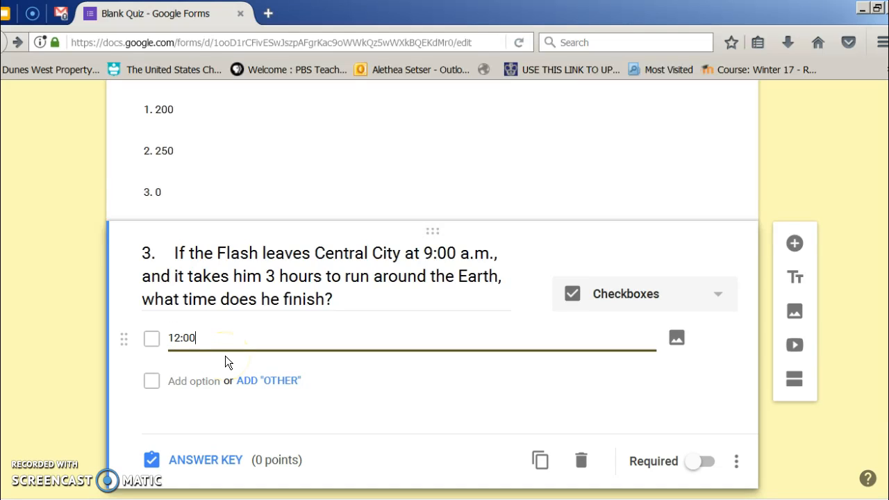
type("pm")
key("BackSpace")
key("BackSpace")
type("am")
Add an "Other" answer choice below 12:00am in the Flash question.
left_click(227, 384)
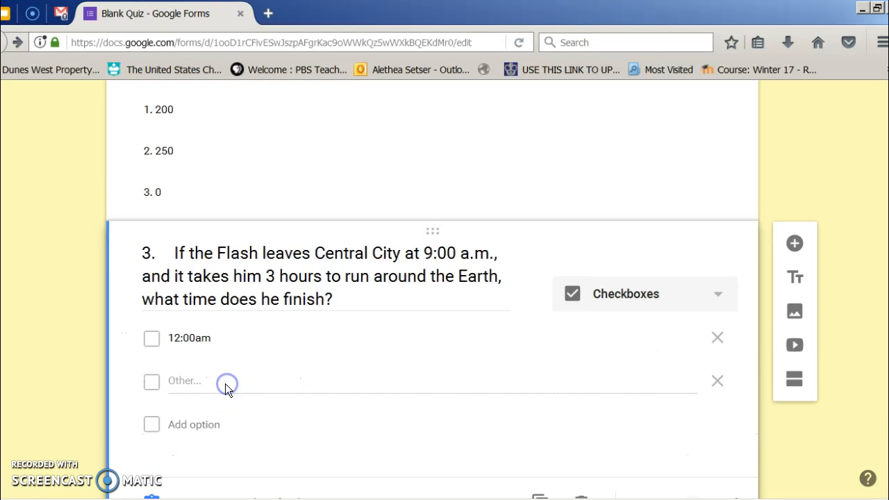
left_click(186, 379)
left_click(252, 339)
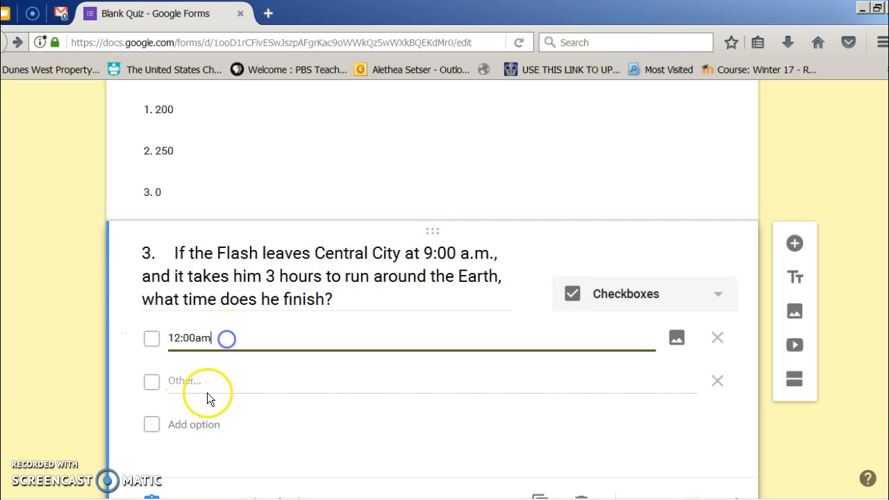
left_click(203, 386)
scroll(887, 324, "up", 4)
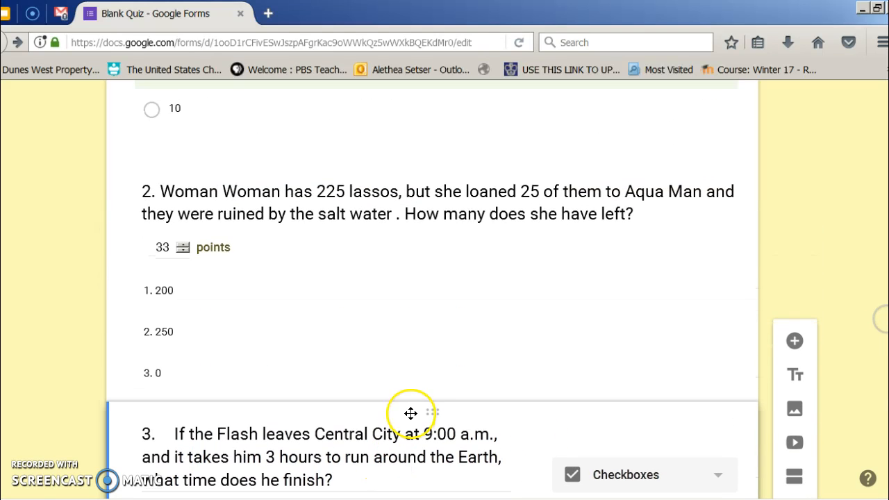
Move question 3, about the Flash, above question 2 in the quiz order.
left_click(427, 416)
left_click_drag(427, 415, 419, 190)
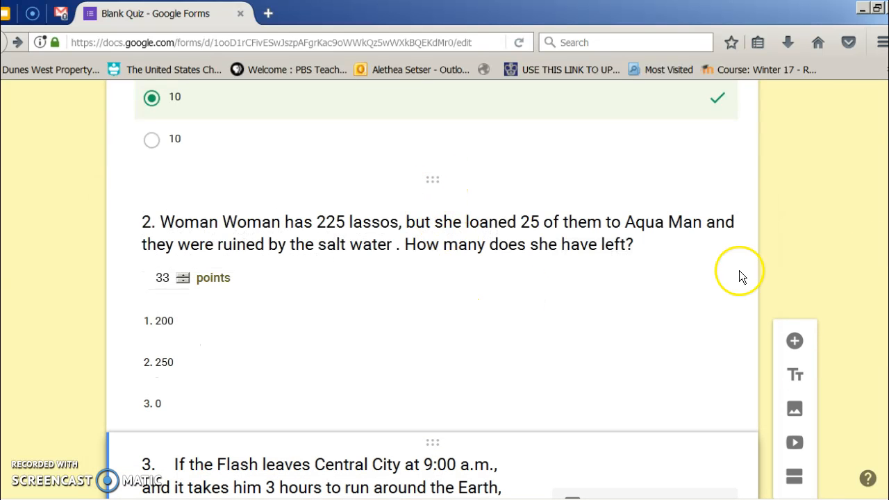
scroll(442, 198, "down", 3)
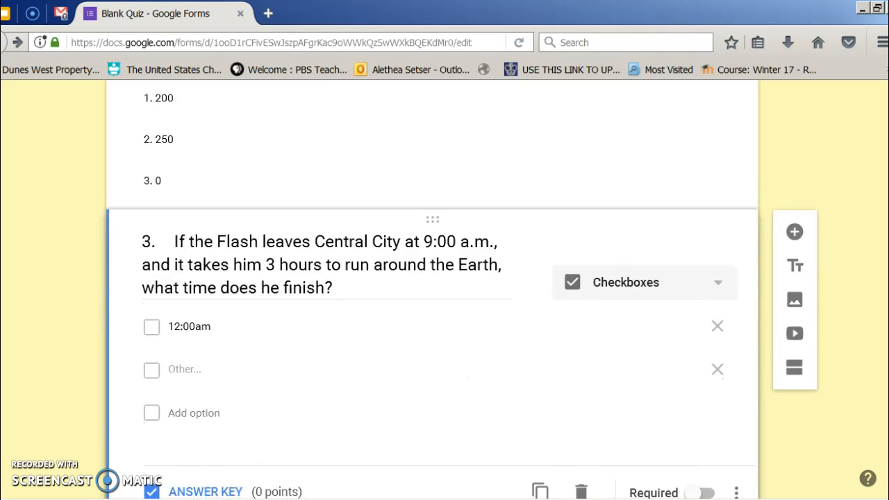
scroll(442, 198, "up", 3)
left_click_drag(432, 169, 484, 340)
left_click_drag(427, 373, 455, 143)
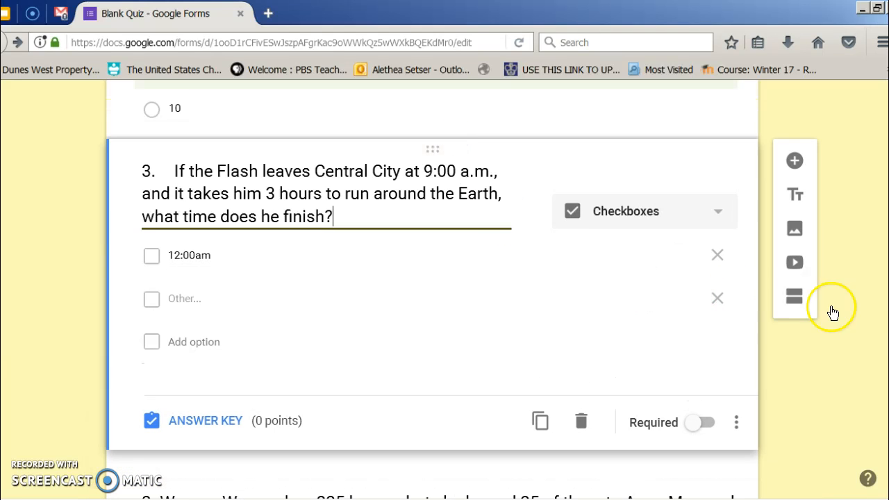
Move question 2, about the lassos, back above the Flash question to restore the numeric order.
scroll(431, 291, "down", 3)
scroll(431, 291, "down", 3)
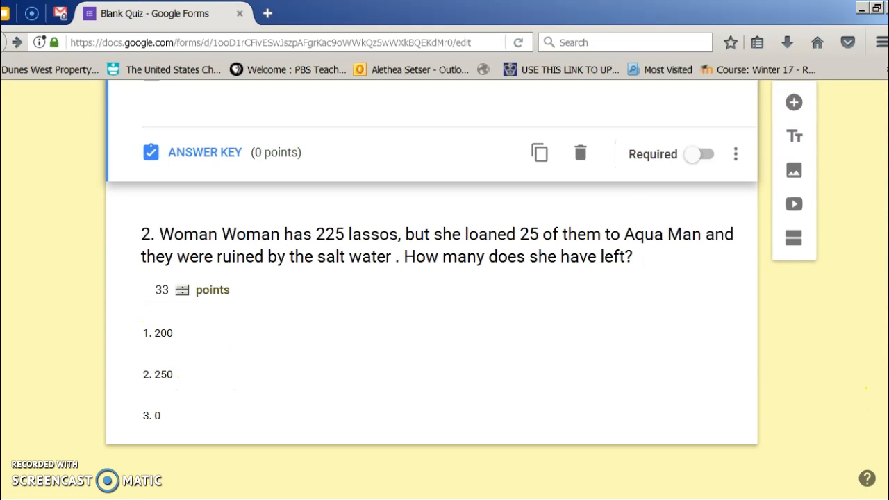
mouse_move(429, 194)
left_mouse_down()
mouse_move(437, 72)
mouse_move(441, 115)
mouse_move(405, 351)
mouse_move(406, 476)
mouse_move(423, 185)
left_mouse_up()
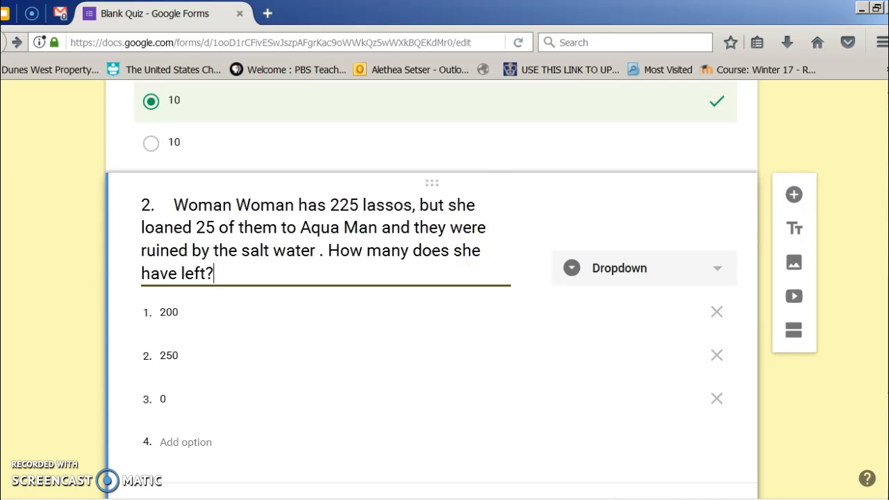
Add 12:00pm as the second answer option of the Flash question and make the question required.
scroll(415, 285, "down", 3)
left_click(189, 407)
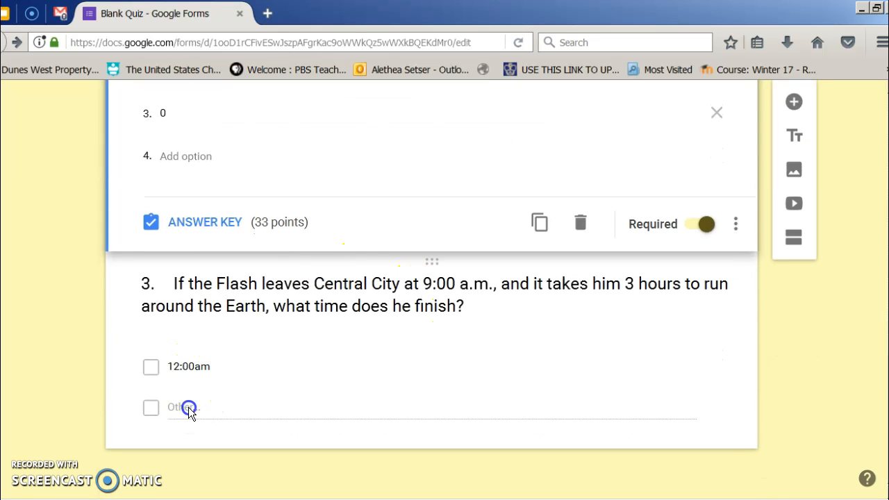
left_click(207, 366)
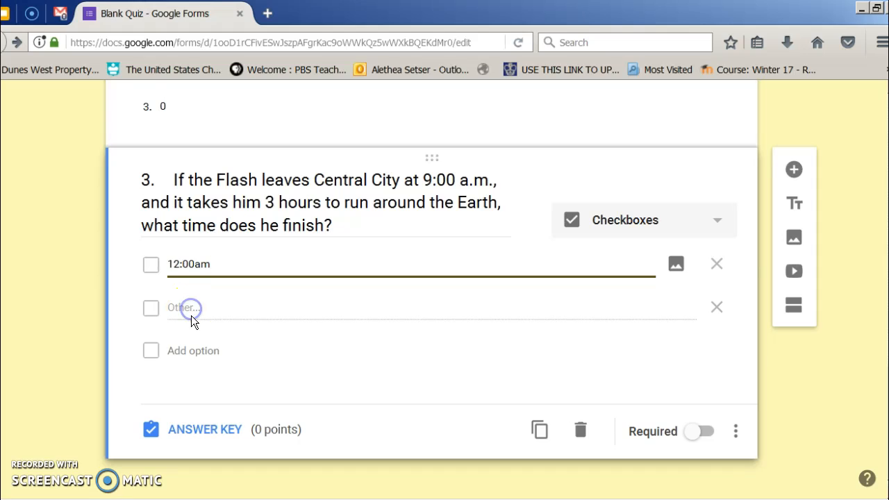
left_click(190, 353)
type("12:00p")
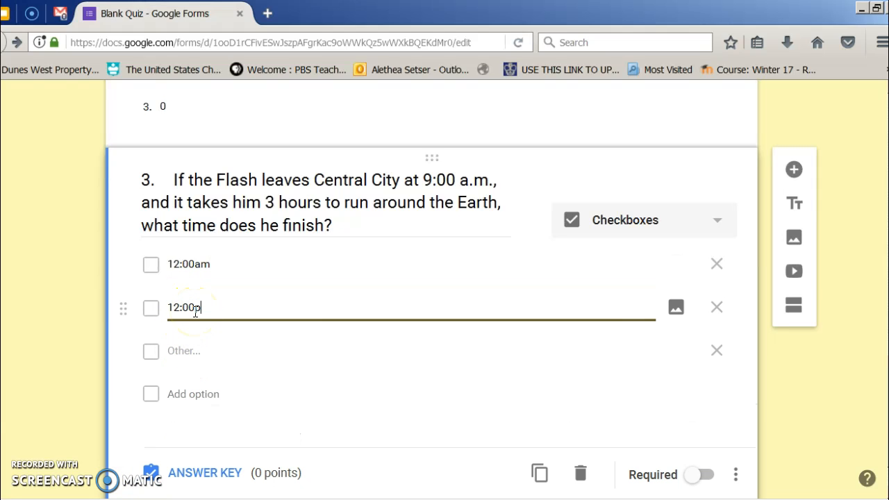
type("m")
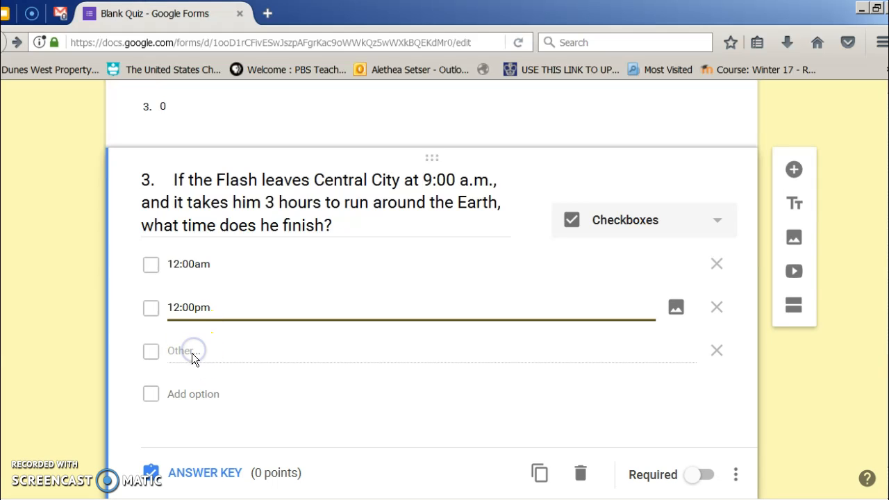
type("6")
key("BackSpace")
left_click(186, 355)
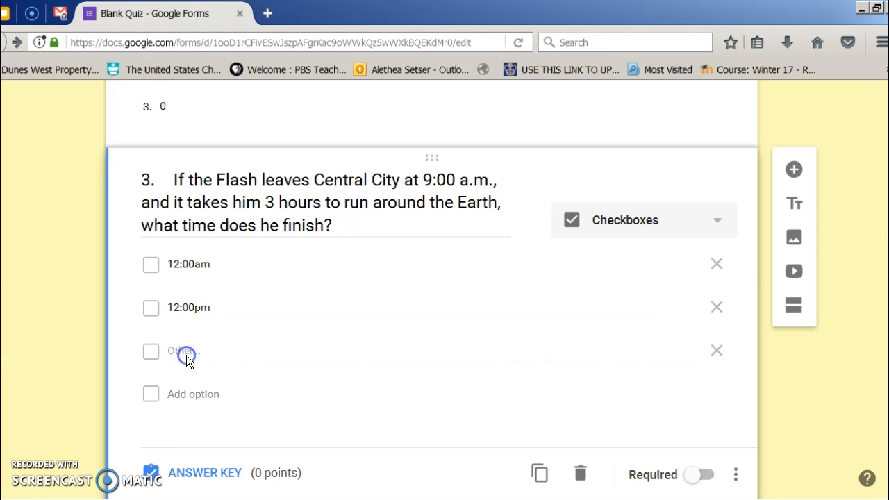
left_click(701, 476)
Set the Flash question's answer key to 34 points with 12:00pm as the correct answer.
left_click(201, 474)
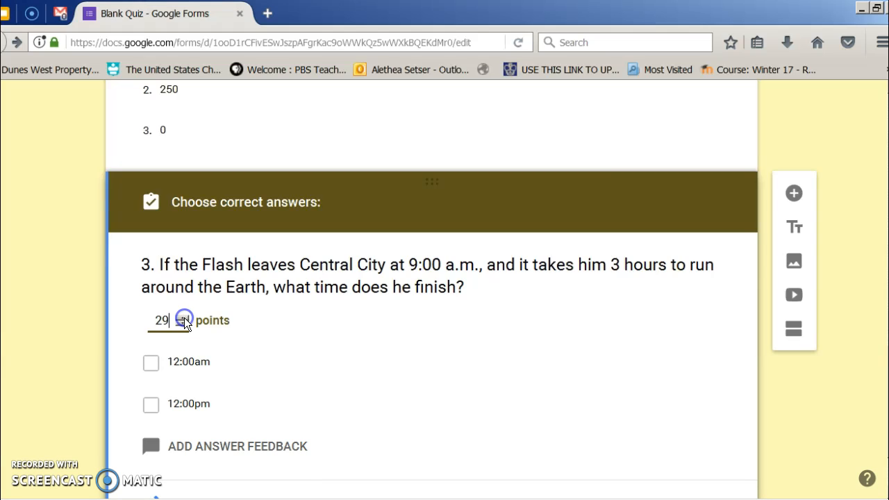
left_click(184, 318)
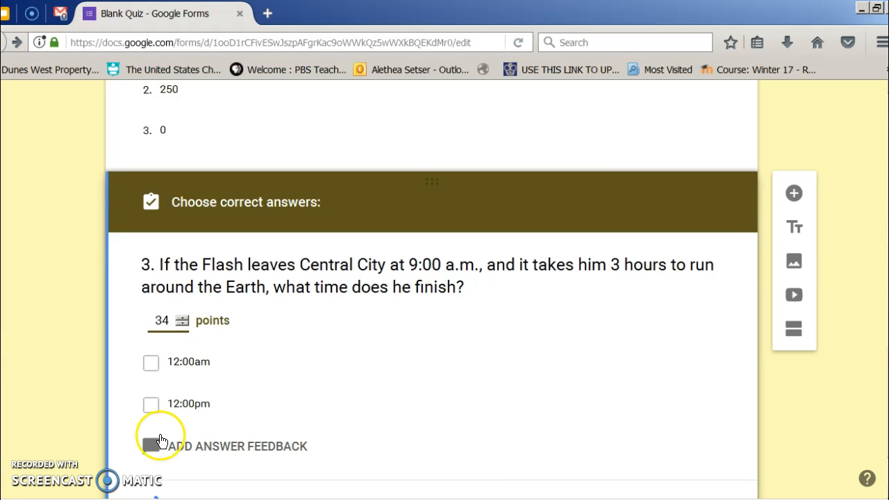
left_click(152, 405)
Add a new section after the Flash question and delete that untitled section again.
scroll(177, 444, "down", 2)
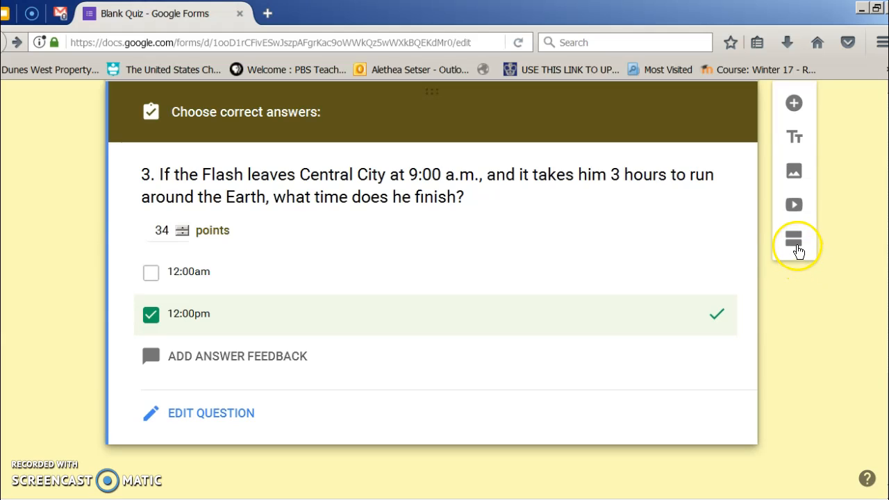
left_click(795, 248)
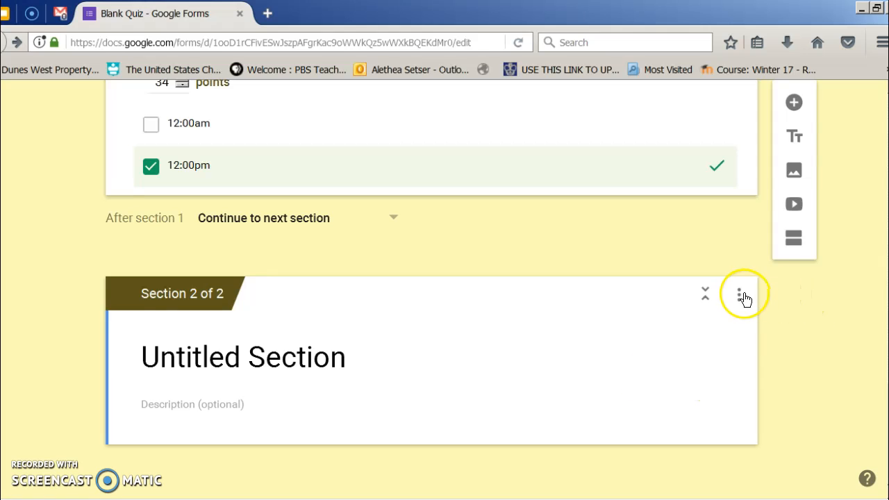
left_click(740, 295)
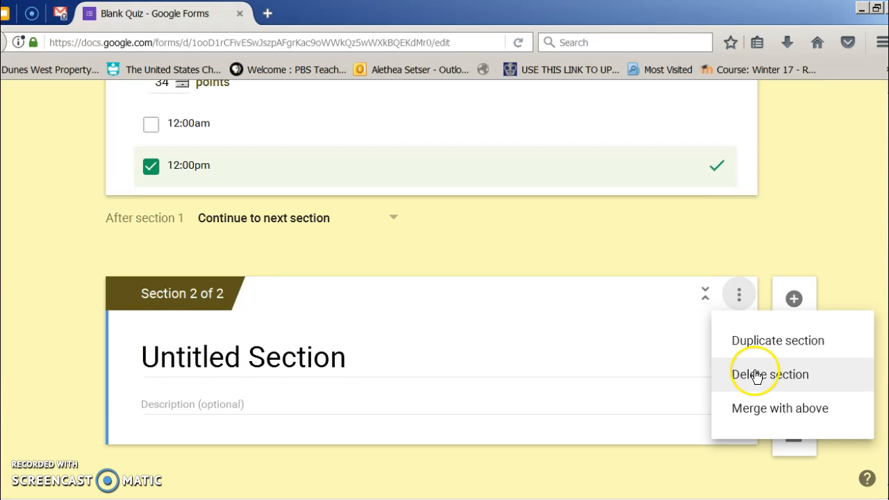
left_click(757, 376)
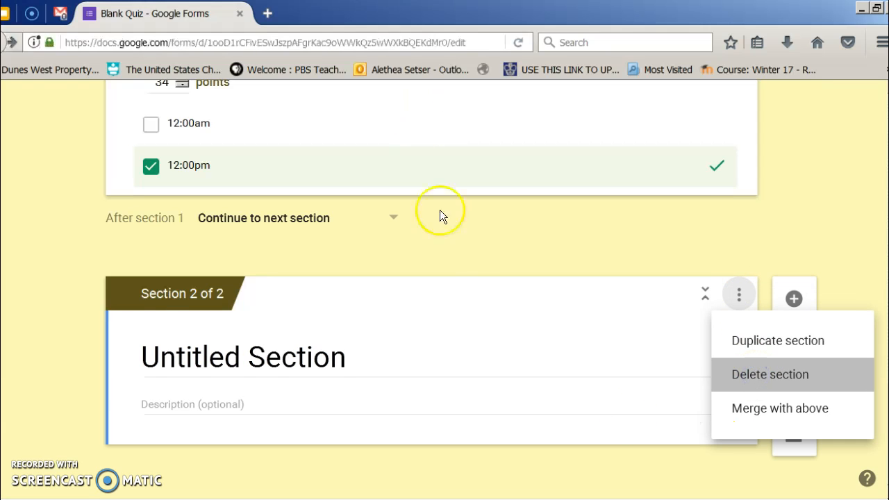
In the form's general settings, limit the quiz to 1 response and remove the restriction to Charleston County School District users.
left_click_drag(886, 451, 885, 138)
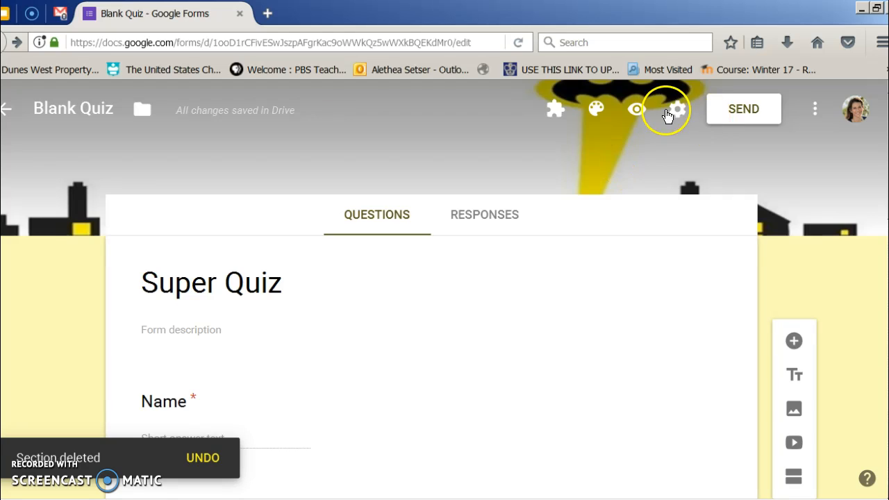
left_click(678, 109)
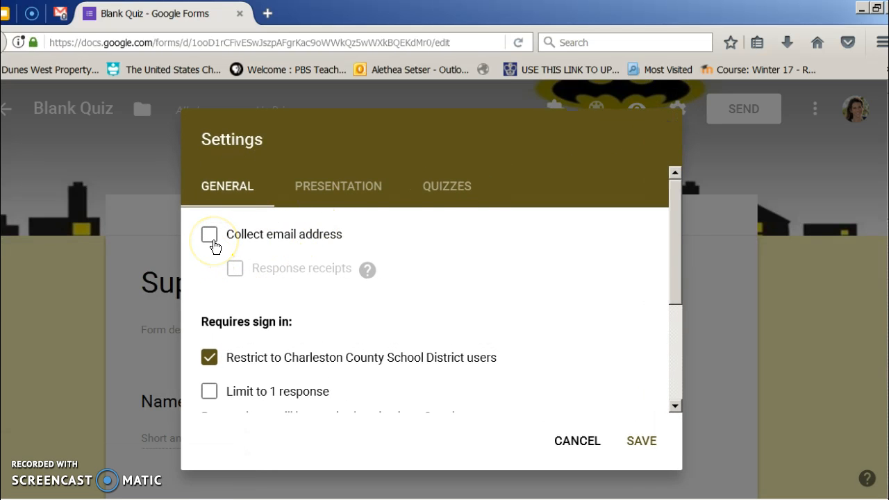
left_click(210, 393)
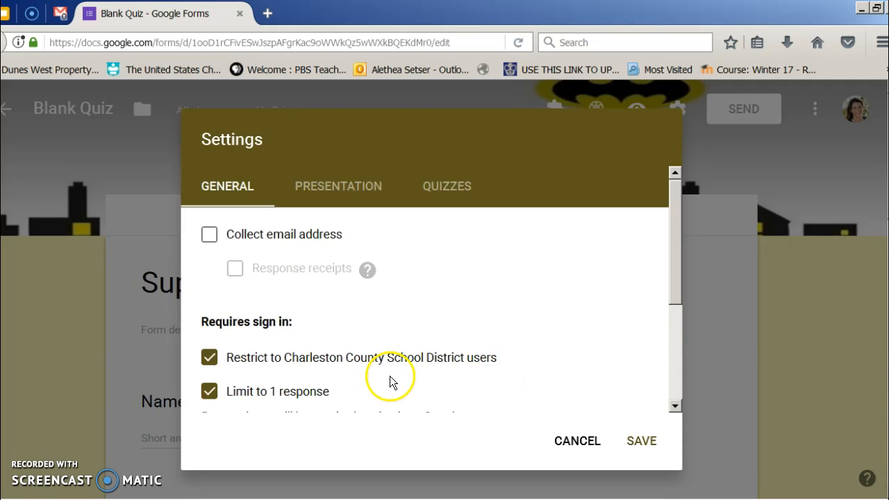
left_click(210, 359)
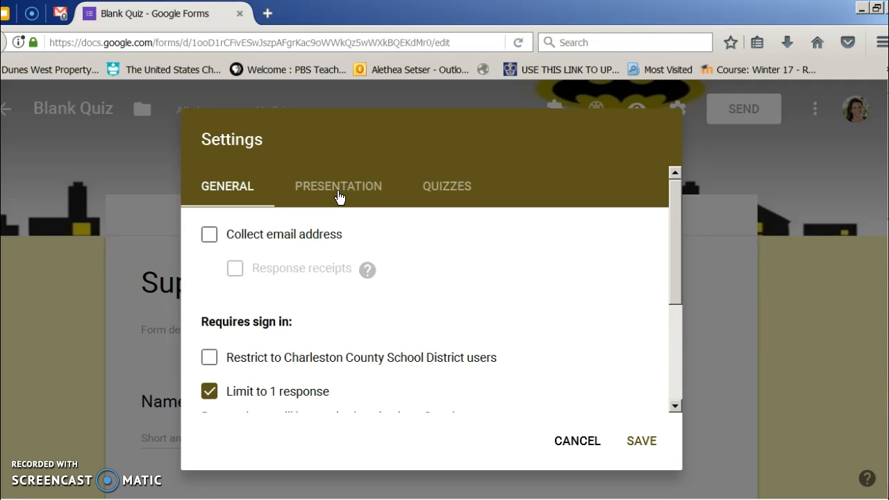
Turn on the progress bar in the form's presentation settings.
left_click(339, 194)
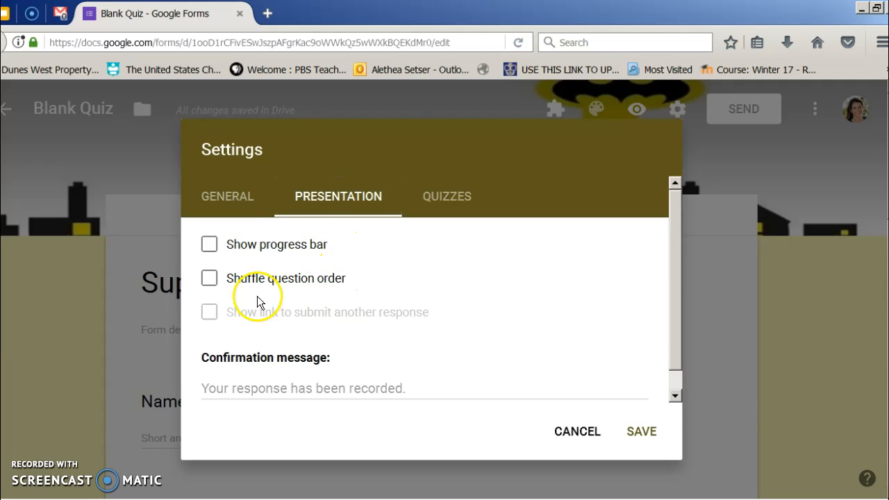
left_click(210, 247)
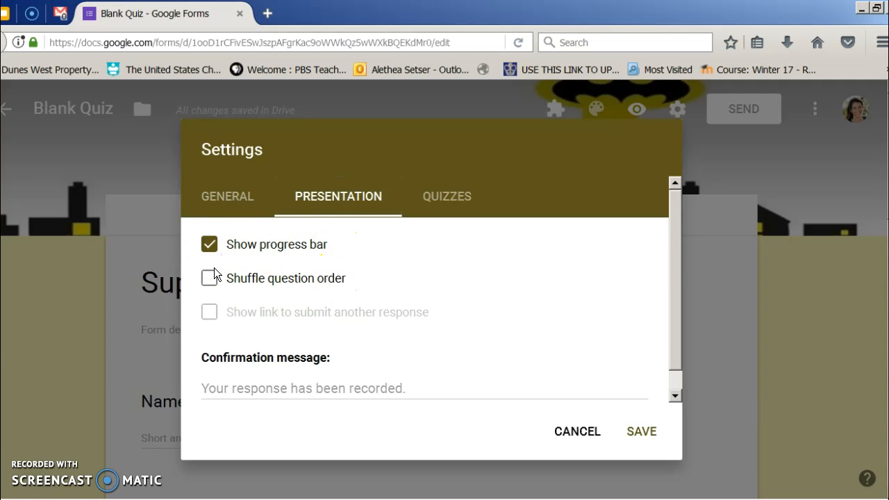
left_click_drag(676, 352, 677, 386)
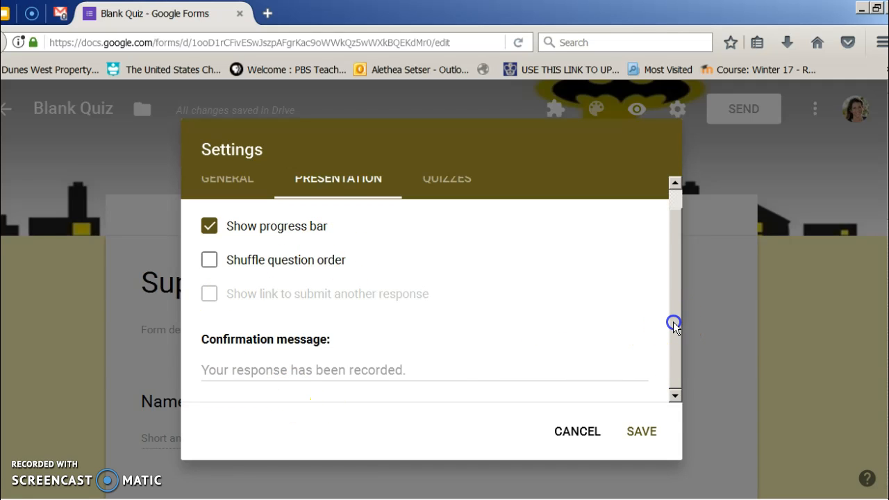
left_click_drag(673, 322, 672, 280)
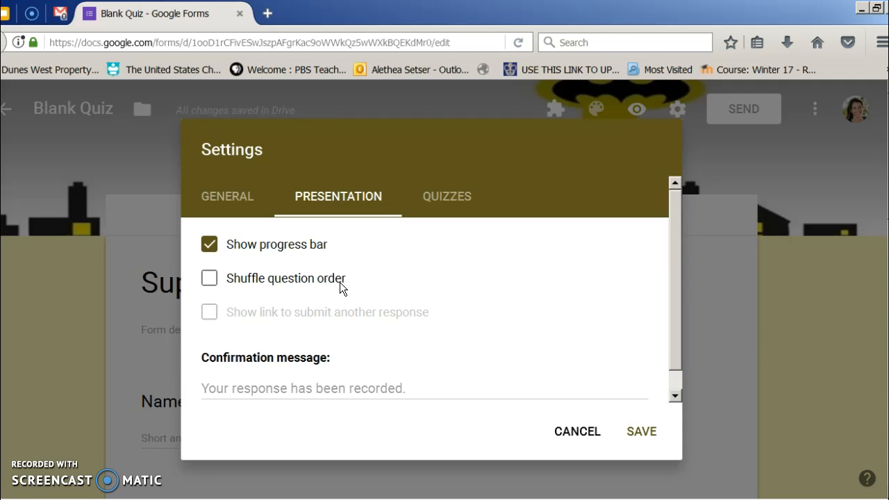
Set the confirmation message to "Super job on the quiz!", review the quiz grading options and save the settings.
left_click(322, 388)
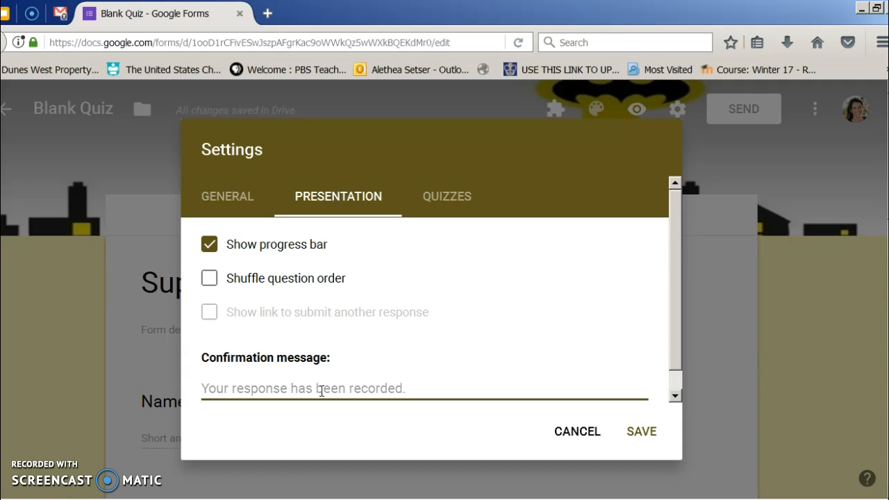
type("Super job on the quiz!")
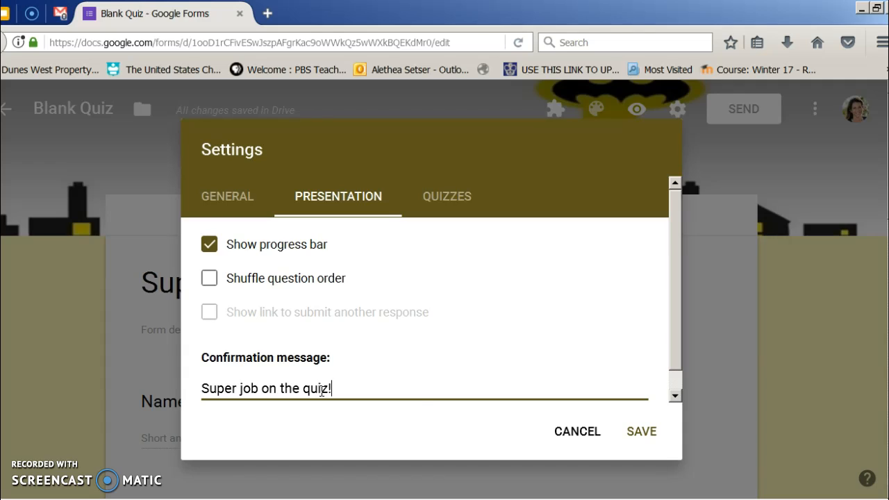
left_click(403, 407)
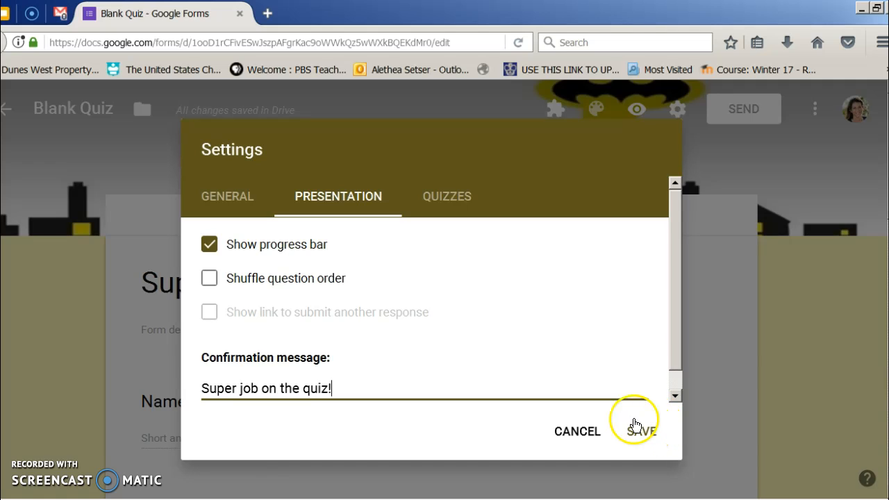
left_click(460, 200)
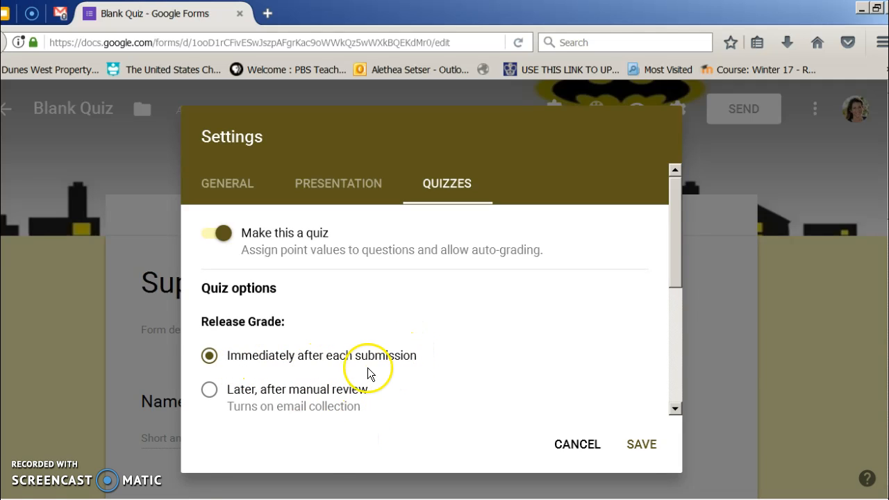
left_click(642, 458)
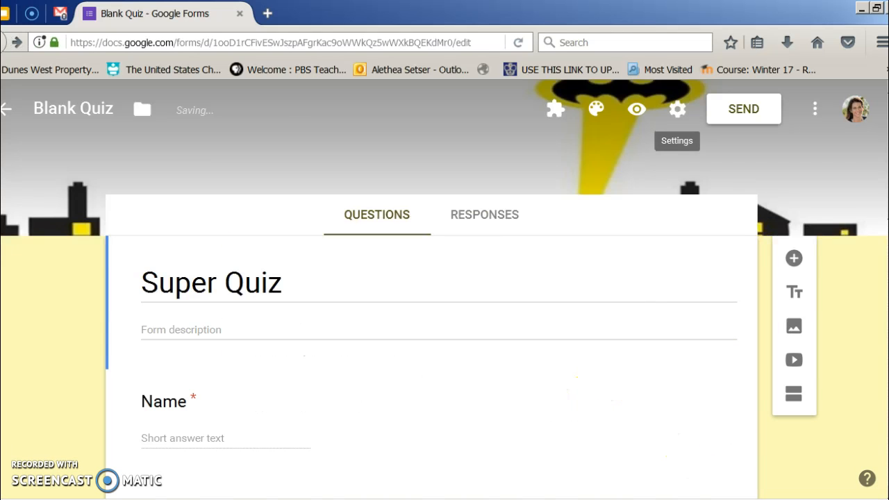
Start sending the form by e-mail, filling in the recipient's e-mail address and the subject "super Quiz".
scroll(444, 278, "down", 3)
scroll(445, 278, "up", 3)
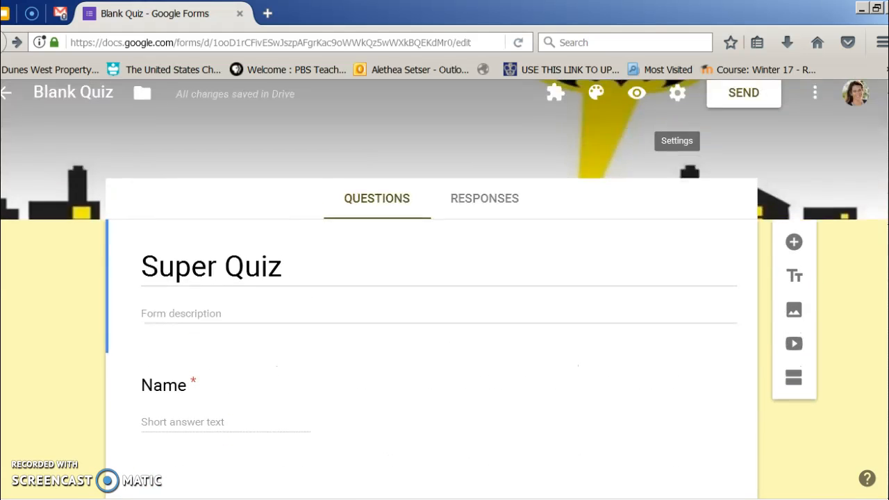
scroll(444, 278, "up", 1)
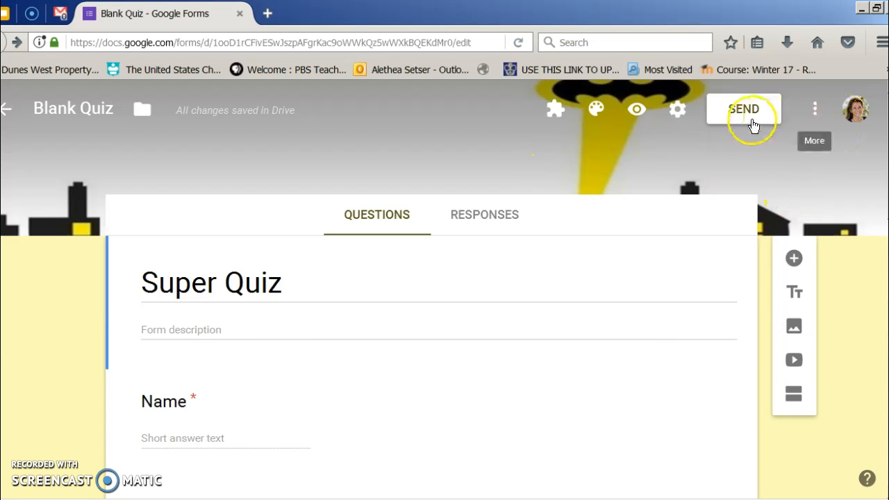
left_click(749, 117)
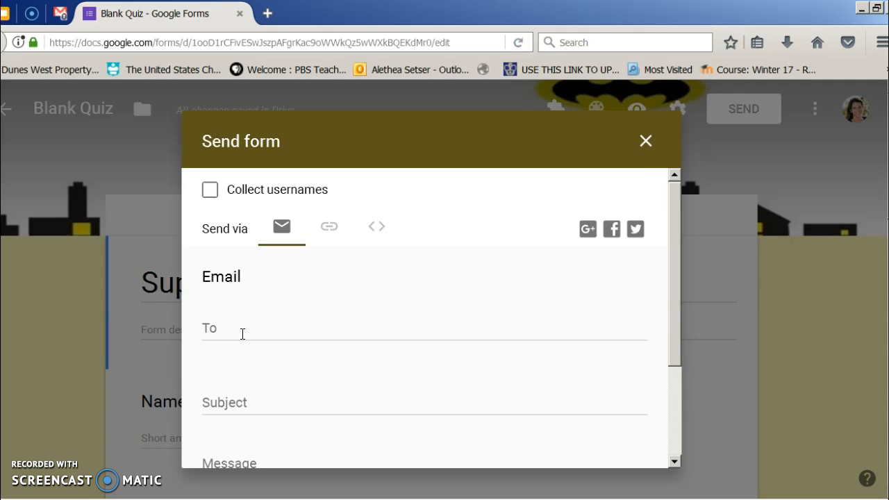
left_click(243, 334)
type("alet")
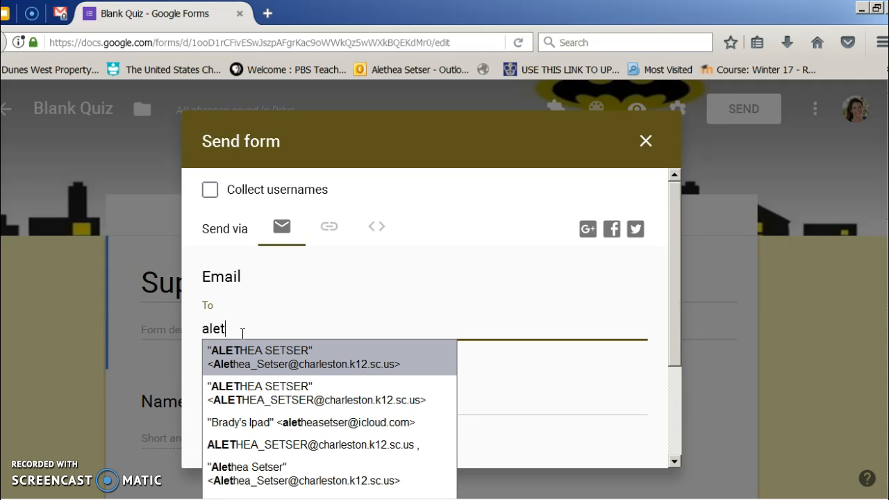
left_click(248, 344)
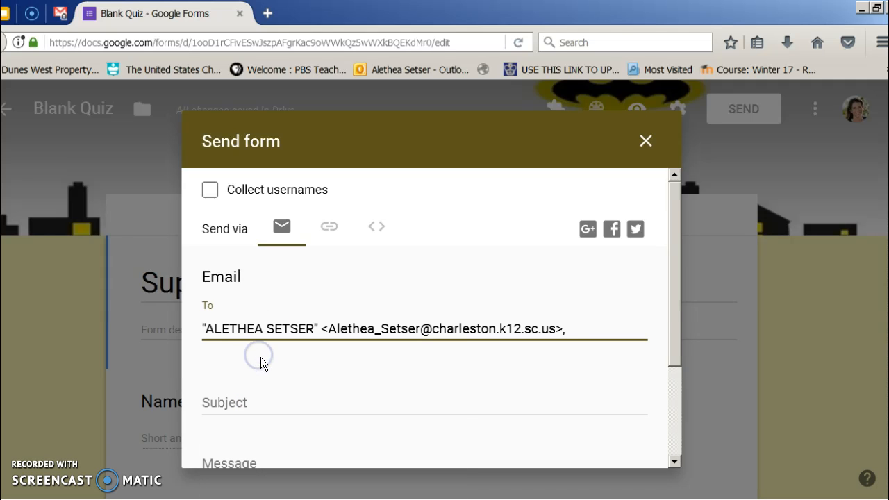
left_click(289, 407)
type("super Quiz")
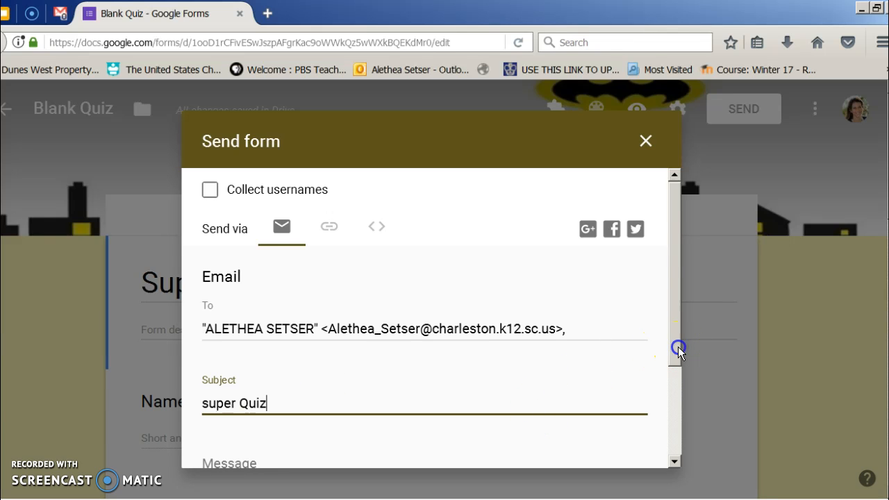
Add the message "Please take this today!", include the form in the e-mail and send it.
left_click_drag(679, 348, 684, 457)
left_click(237, 341)
type("Please take this today!")
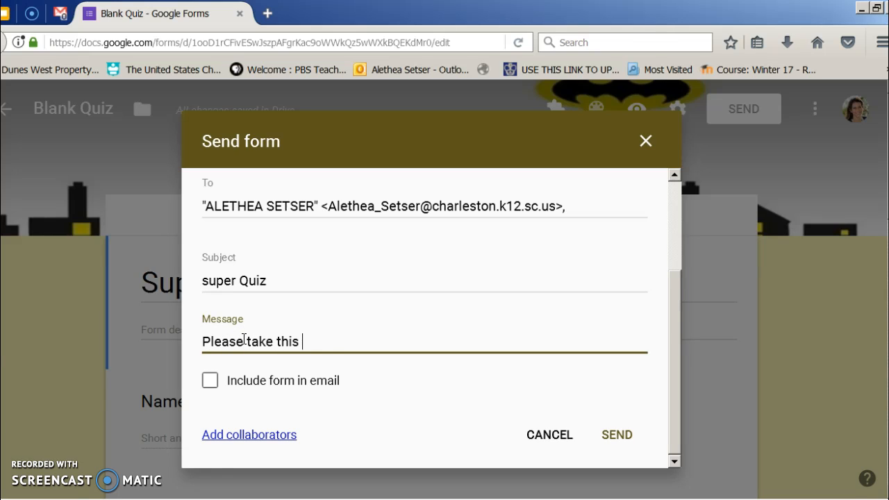
left_click(211, 382)
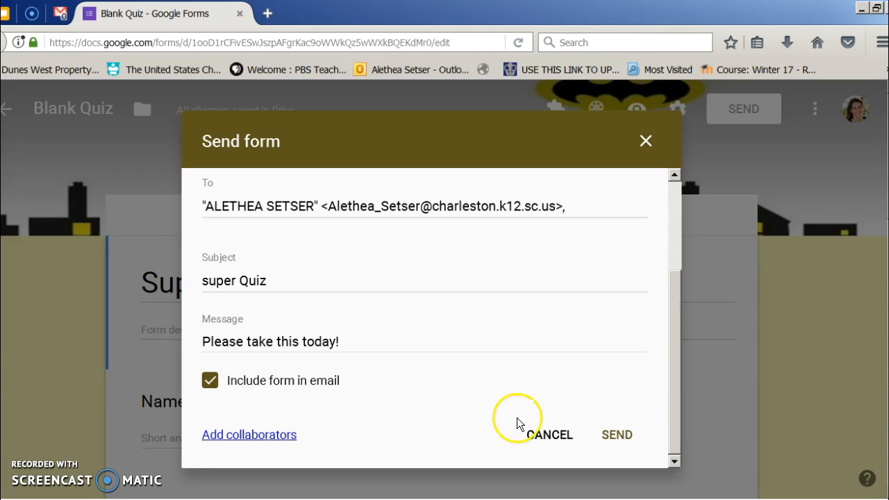
left_click(676, 351)
scroll(675, 319, "up", 3)
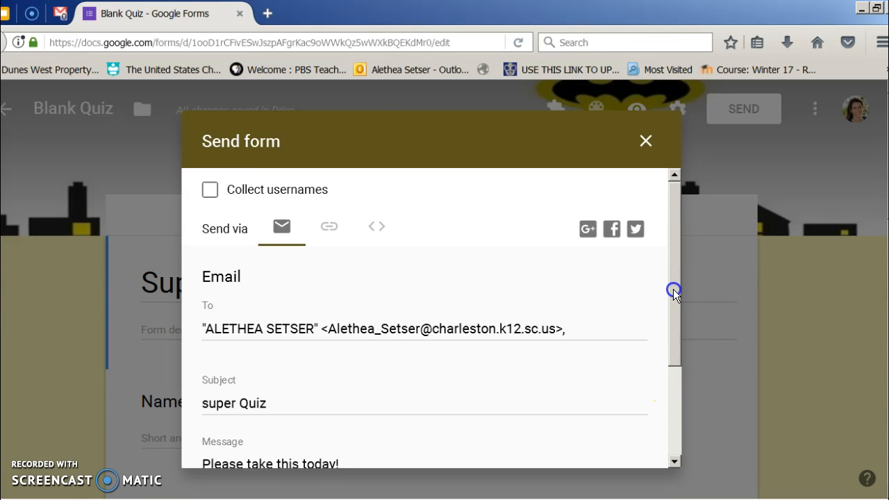
left_click_drag(674, 292, 663, 439)
left_click(609, 434)
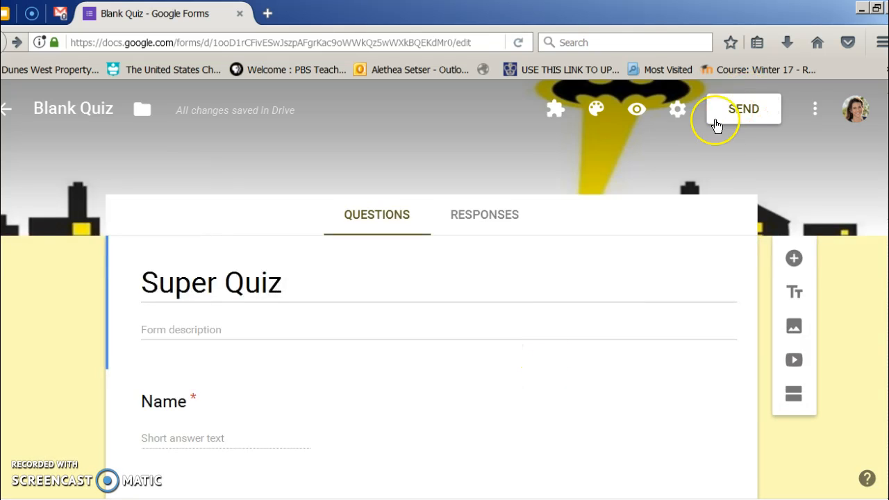
Get the form's sharing link with a shortened URL and copy it.
left_click(731, 116)
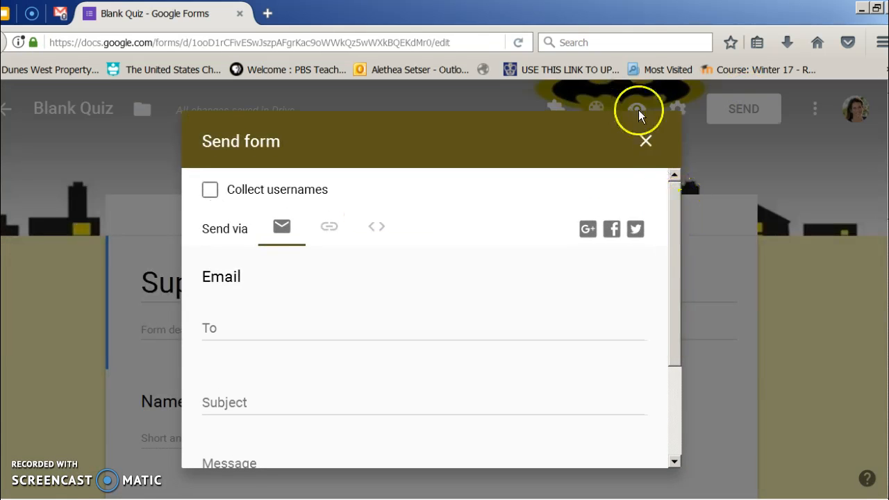
left_click(331, 229)
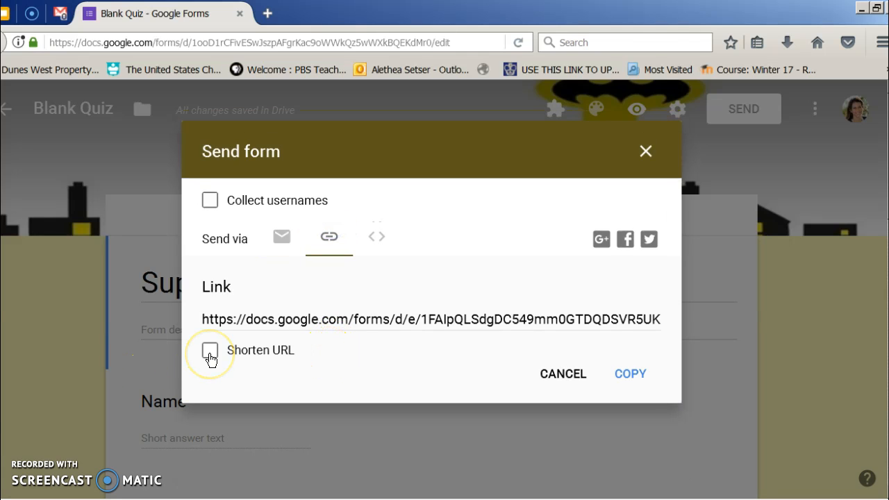
left_click(209, 353)
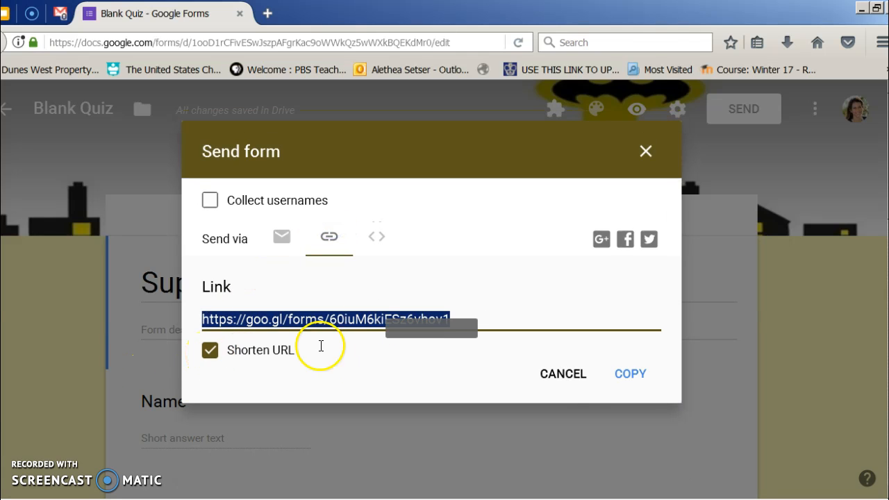
left_click(639, 379)
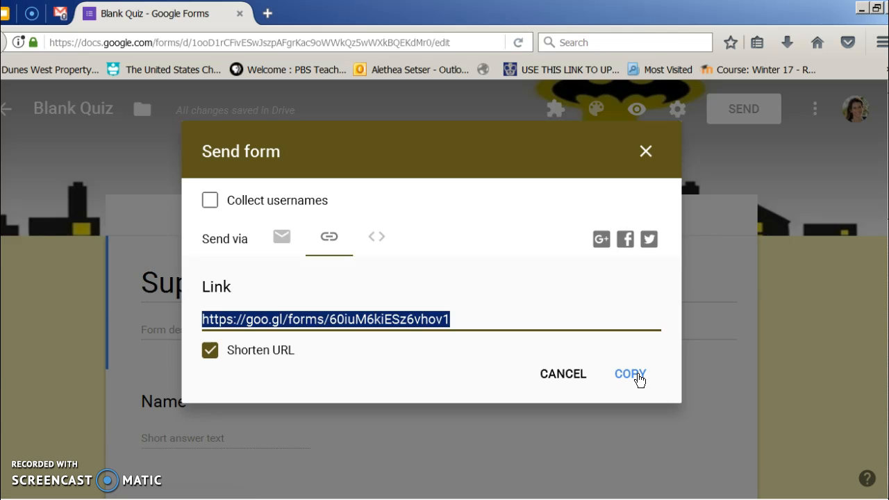
Look at the HTML embed option for sharing the form, and close the sending dialog without copying the code.
left_click(473, 312)
left_click(382, 244)
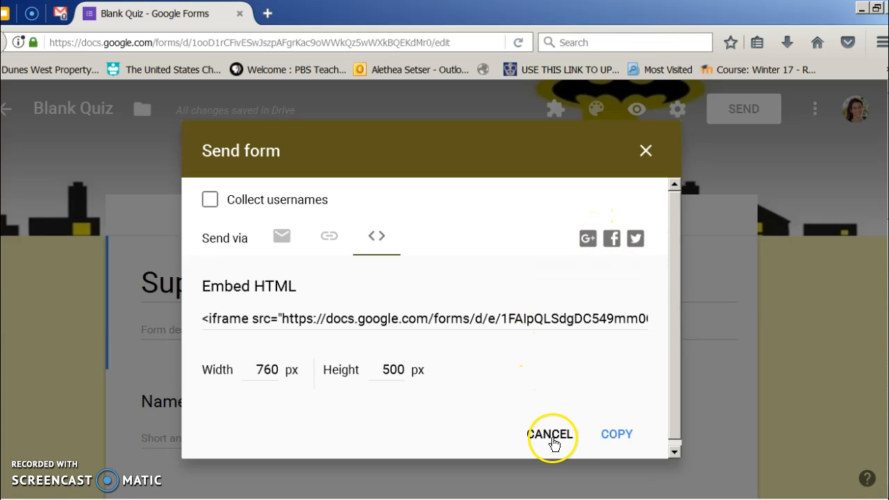
left_click(553, 440)
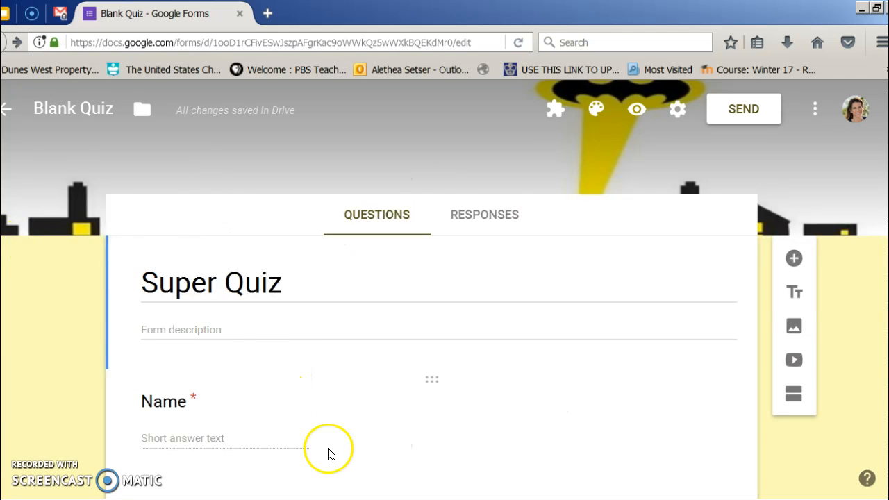
Check the Gmail inbox, return to the form and e-mail it again to the recipient with the form included.
left_click(60, 12)
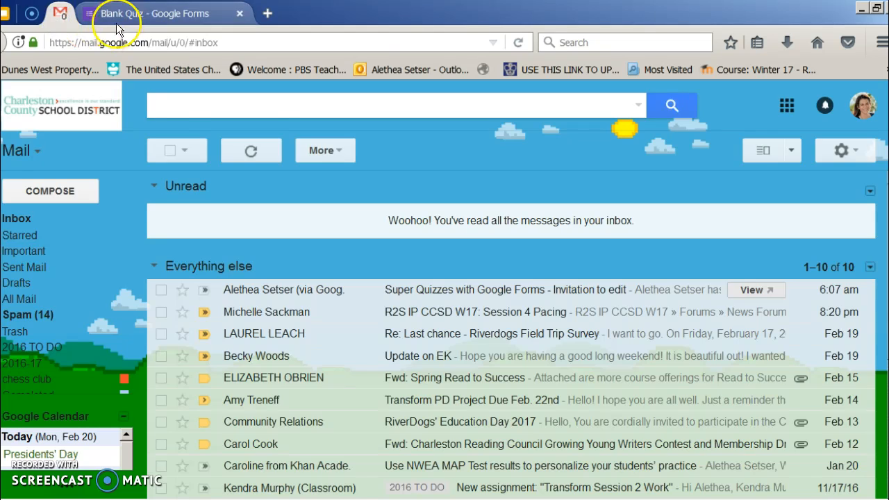
left_click(117, 15)
left_click(742, 107)
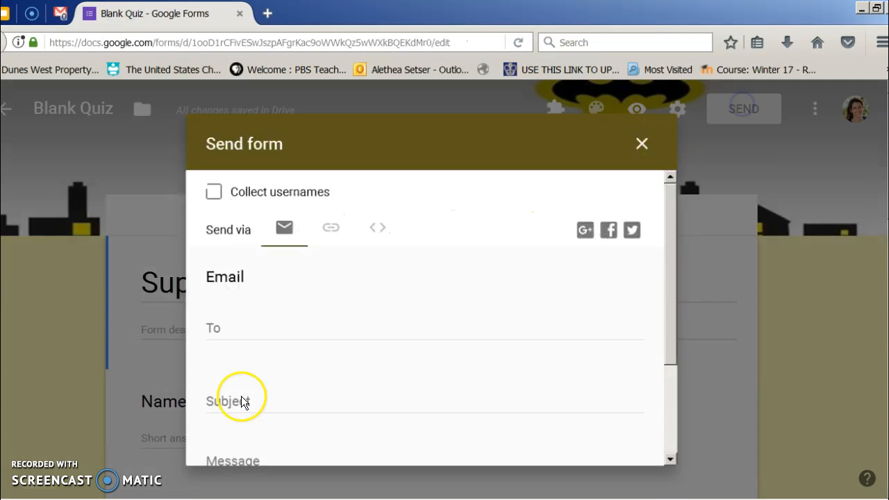
left_click(250, 331)
type("alethea")
left_click(258, 353)
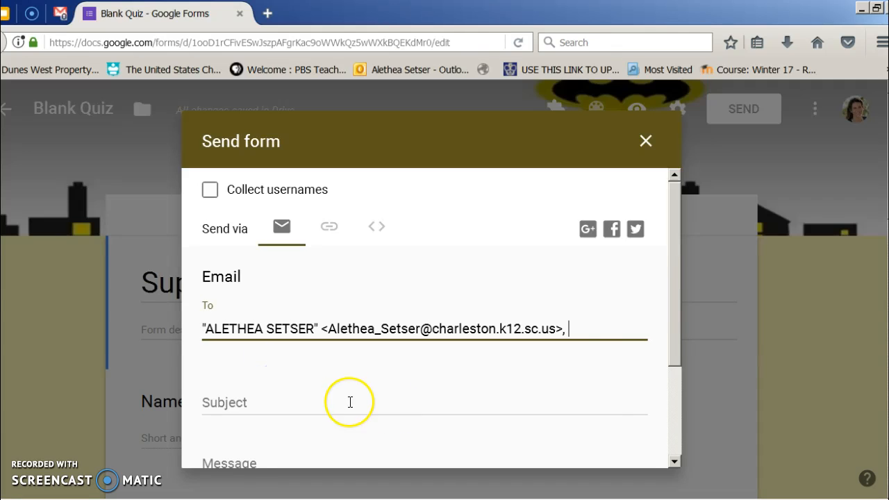
scroll(674, 452, "down", 4)
left_click(209, 380)
left_click(628, 435)
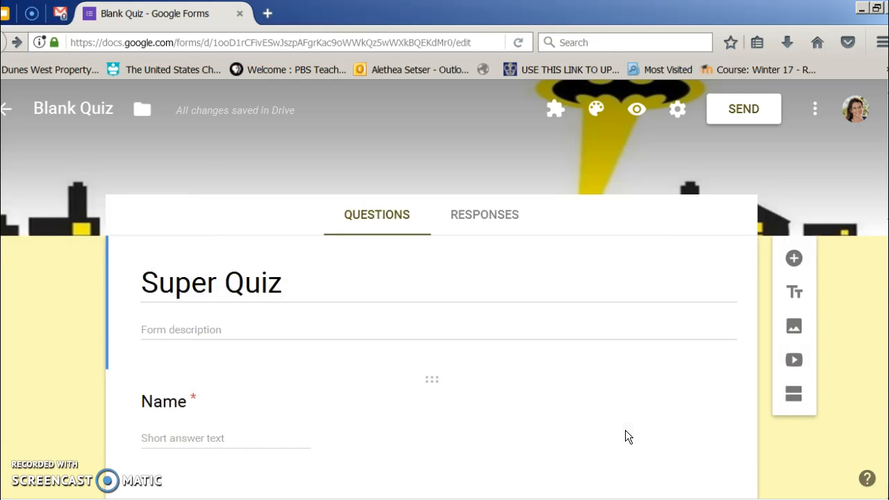
Switch to Gmail, open the newest received Super Quiz e-mail, look through the embedded form and open it in Google Forms.
left_click(64, 15)
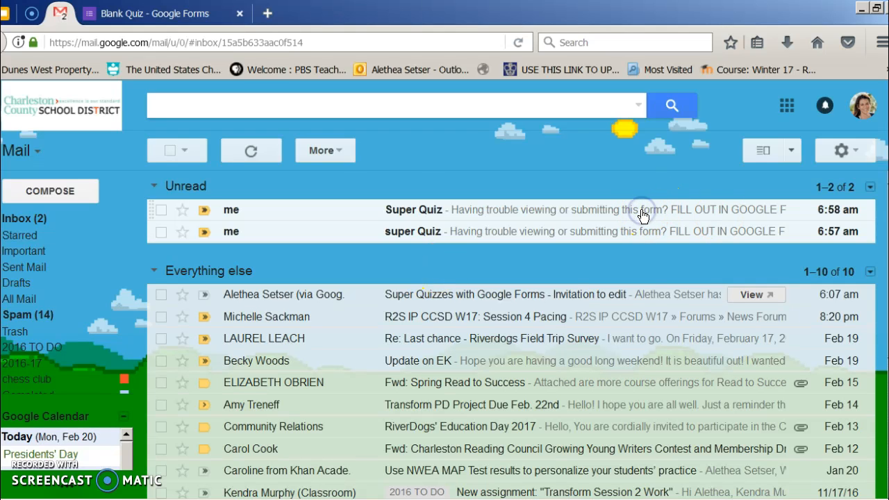
left_click(642, 210)
scroll(400, 326, "down", 10)
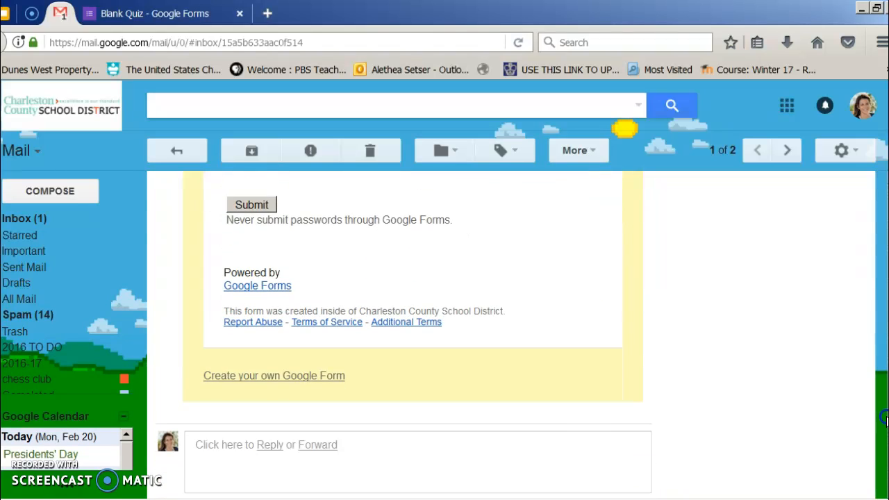
left_click_drag(885, 418, 886, 422)
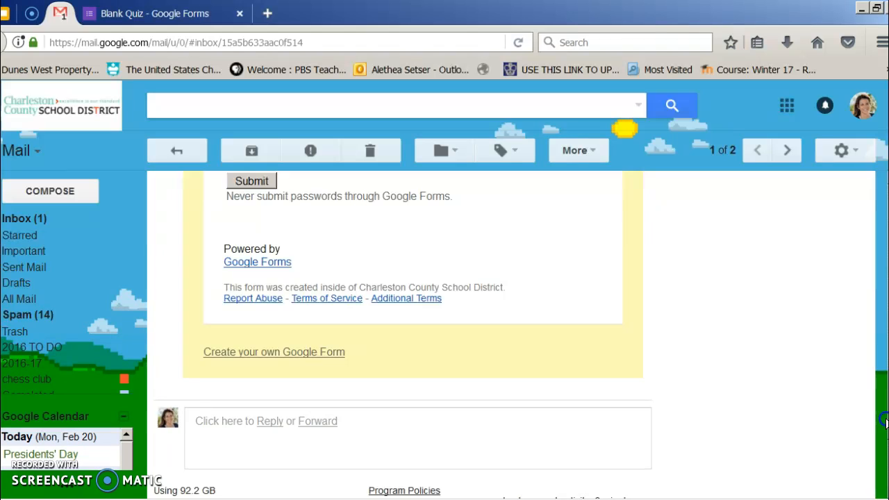
left_click_drag(886, 422, 884, 257)
left_click(319, 311)
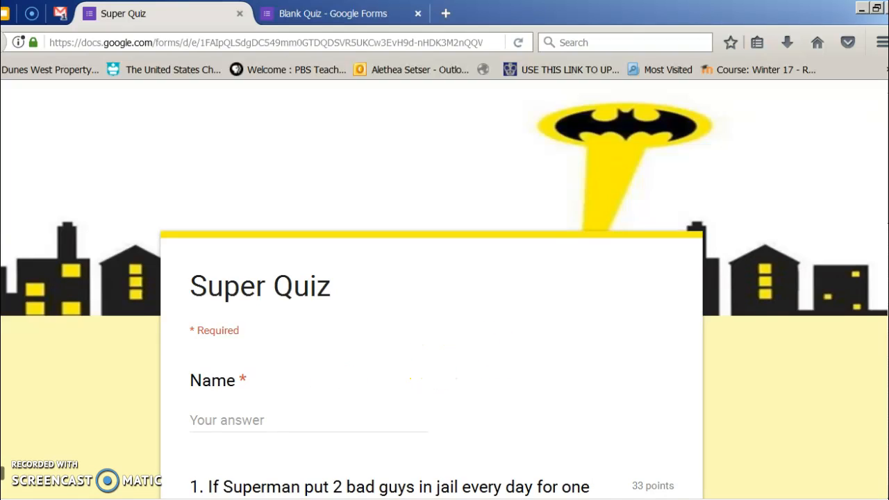
Fill in the quiz name as "Wonder Woman" and answer question 1 about Superman with 14.
scroll(864, 254, "down", 3)
left_click(224, 295)
type("Wonder Woman")
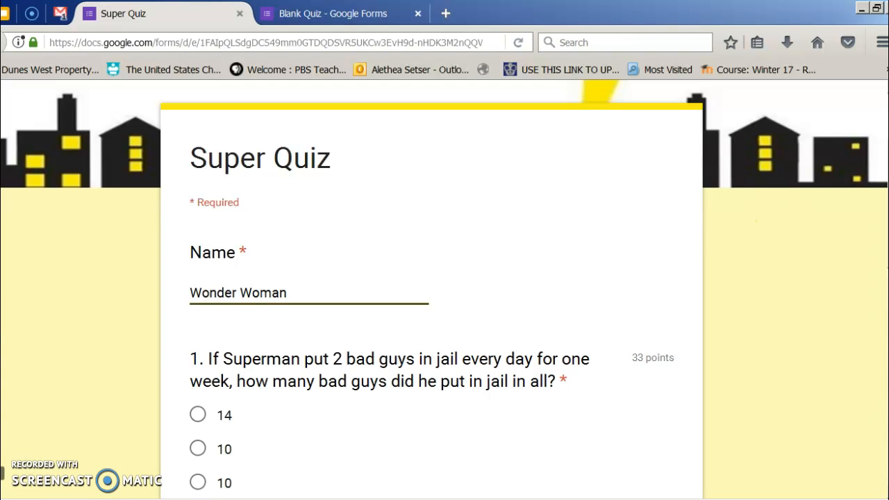
scroll(186, 259, "down", 4)
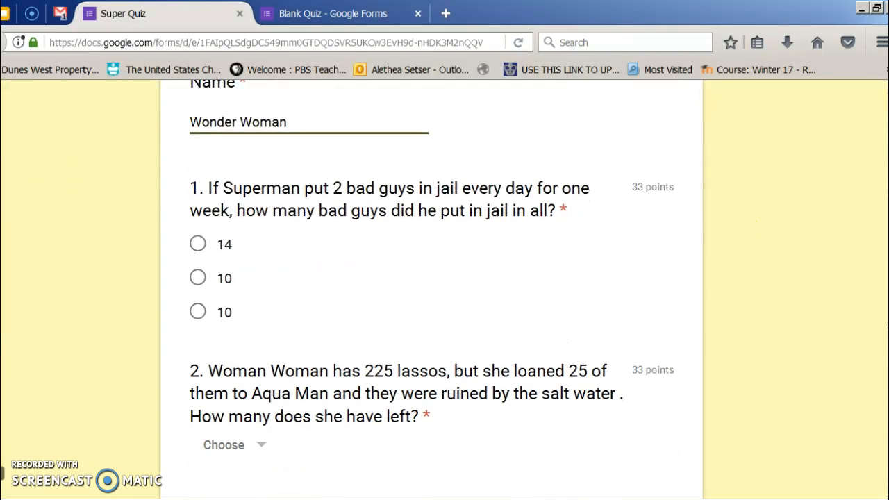
left_click(198, 245)
Answer question 2 with 0 and question 3 with 12:00am, and submit the quiz.
scroll(280, 226, "down", 5)
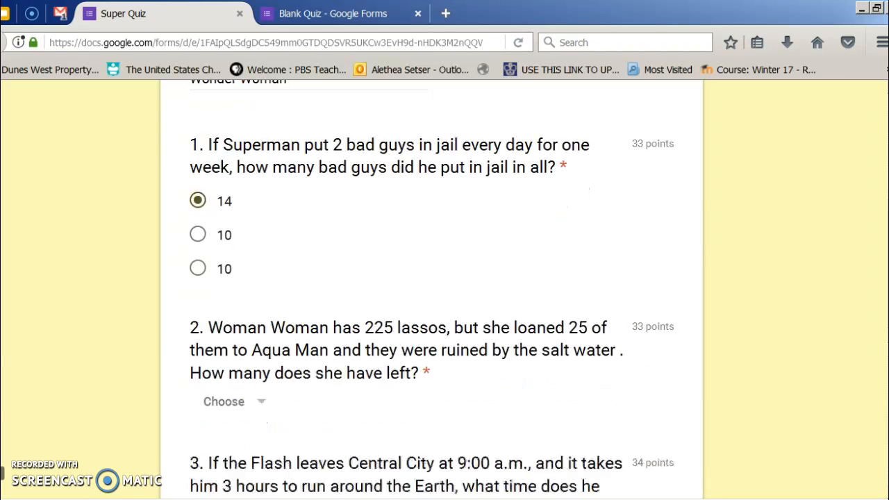
left_click(265, 202)
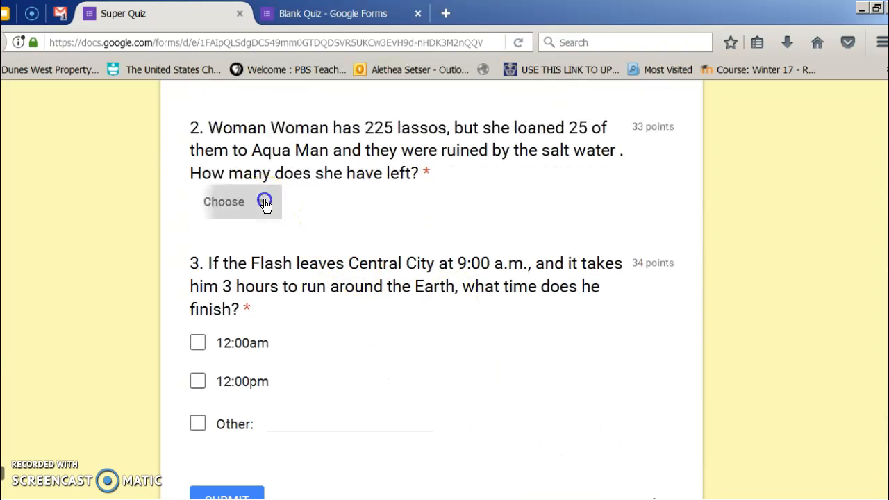
left_click(242, 250)
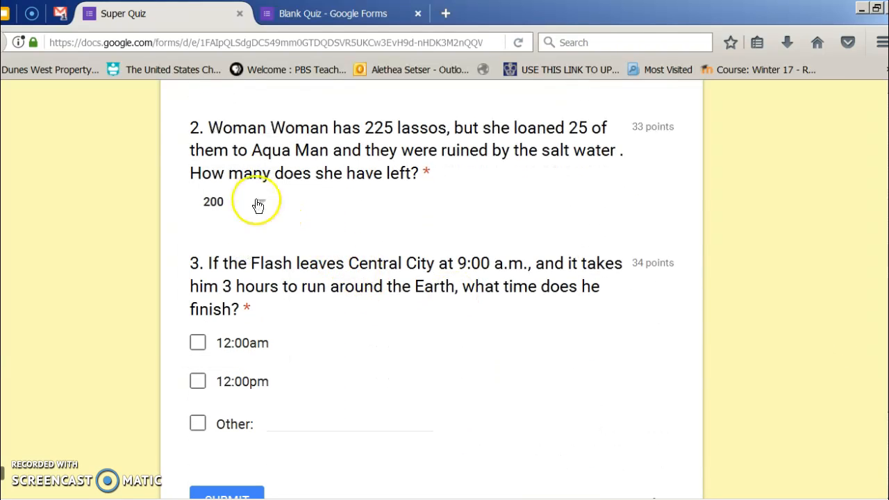
left_click(256, 202)
left_click(242, 292)
scroll(546, 354, "down", 2)
left_click(200, 252)
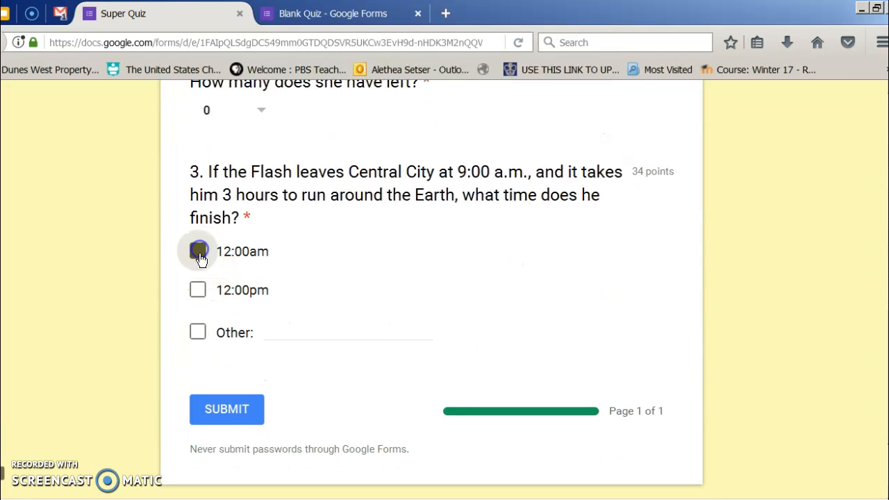
left_click(246, 414)
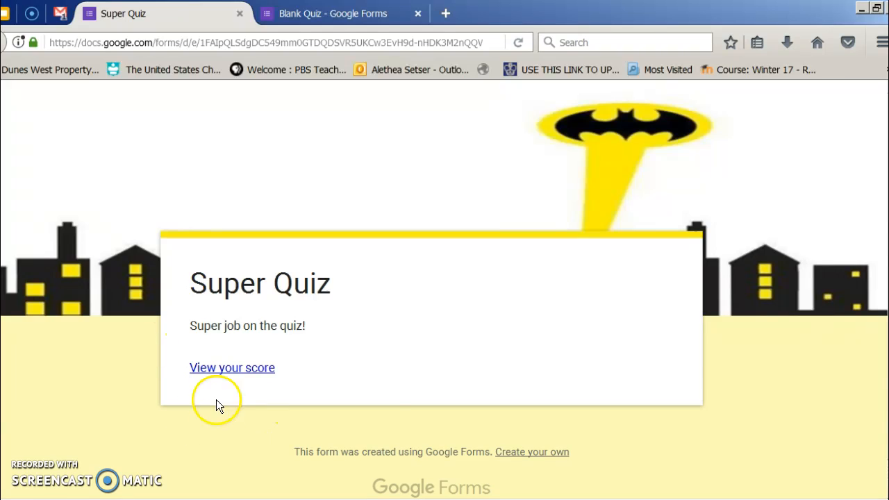
View the submitted quiz's score and examine the grading, correct answers and feedback for each question.
left_click(260, 372)
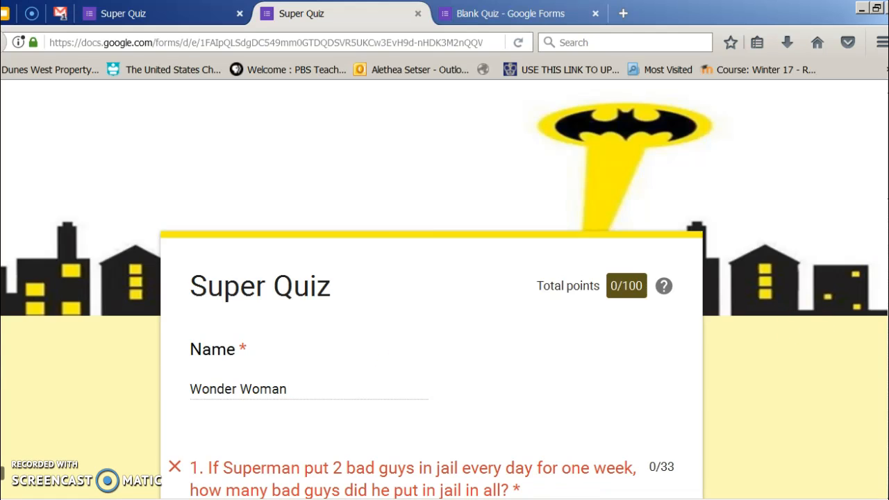
scroll(445, 292, "down", 5)
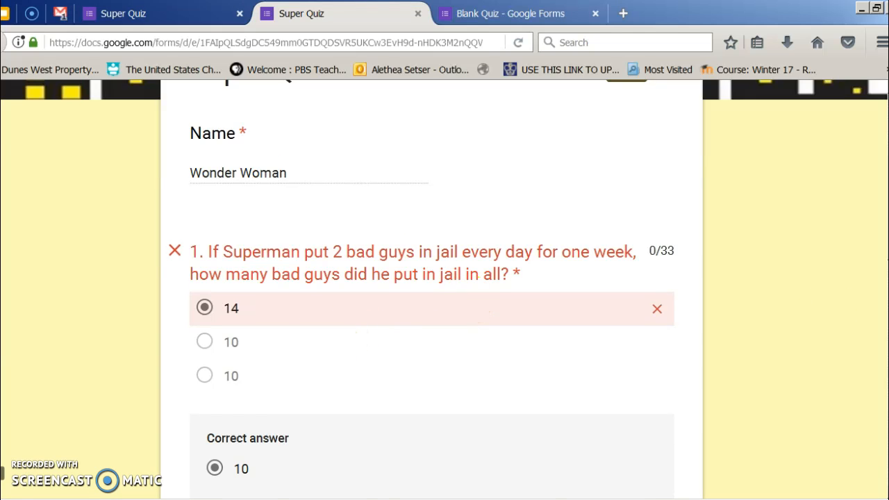
scroll(313, 204, "down", 4)
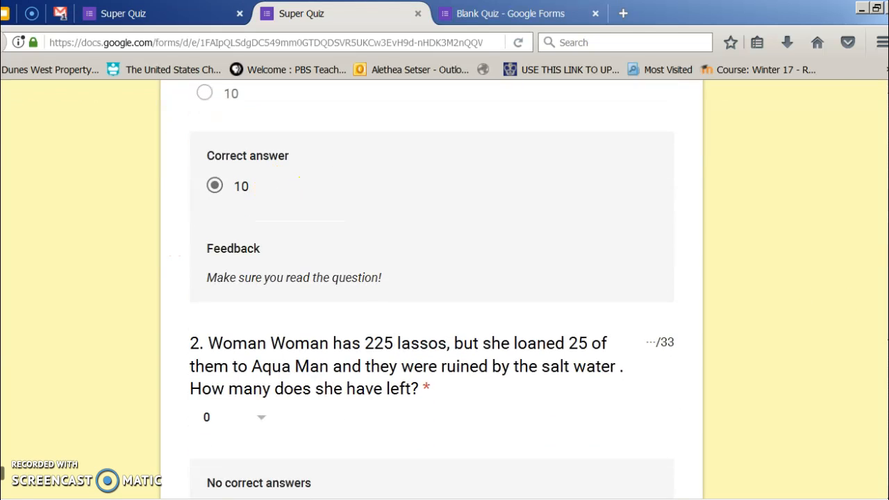
scroll(432, 291, "down", 3)
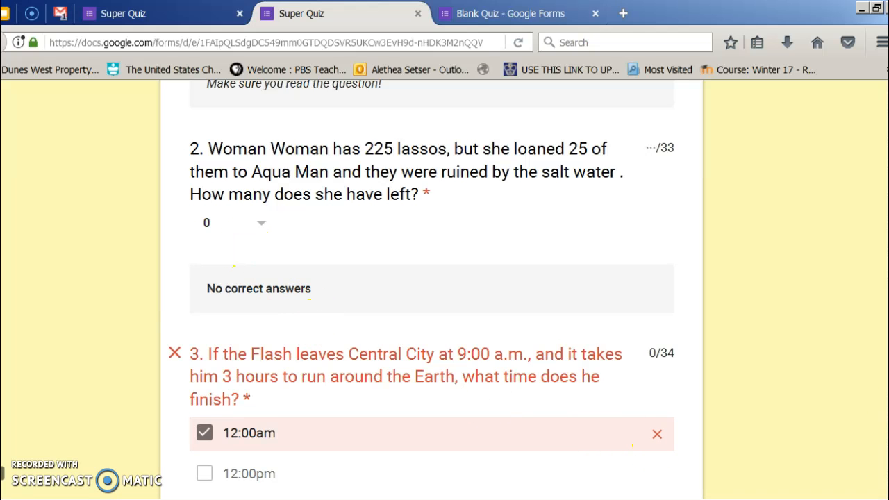
scroll(431, 292, "down", 4)
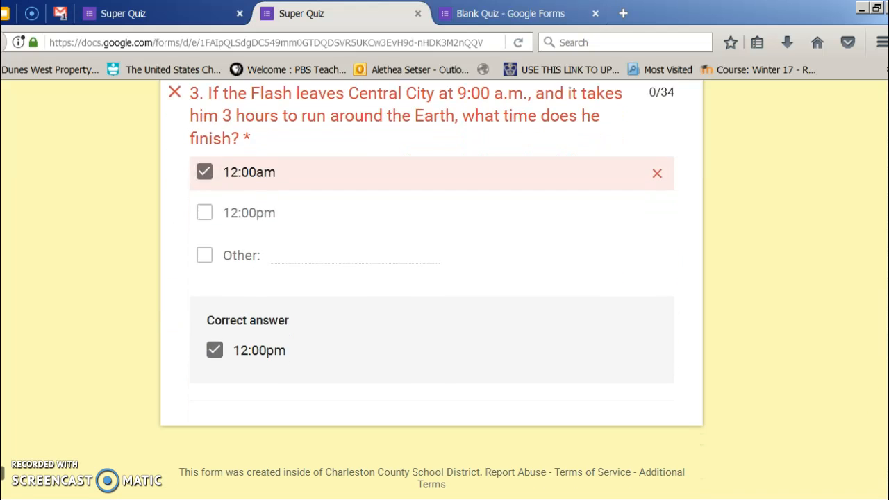
scroll(432, 292, "up", 15)
Back in the quiz editor, mark 250 as the correct answer in the answer key of question 2 about the lassos.
left_click(502, 16)
left_click(494, 313)
scroll(494, 313, "down", 5)
scroll(431, 292, "down", 5)
scroll(431, 292, "up", 3)
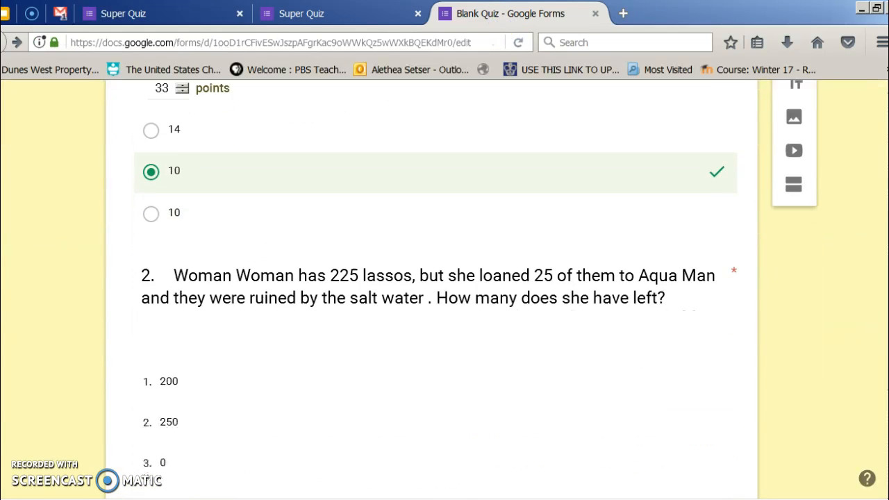
left_click(710, 341)
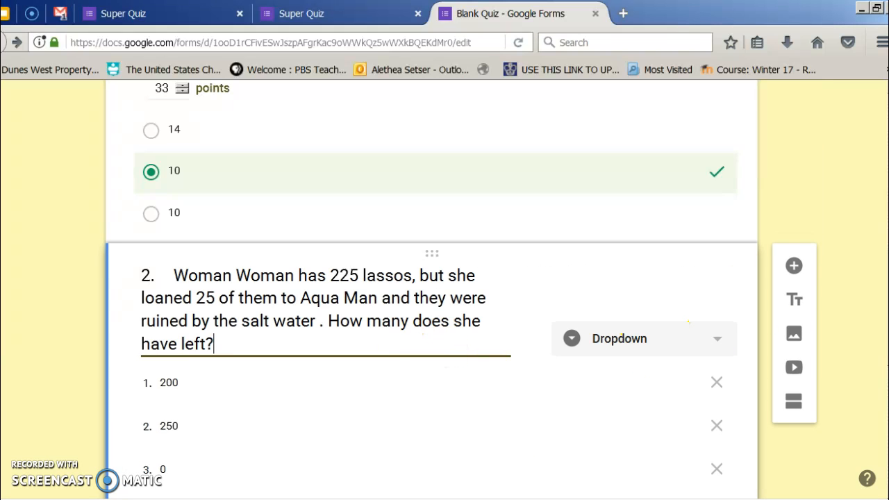
scroll(463, 383, "down", 3)
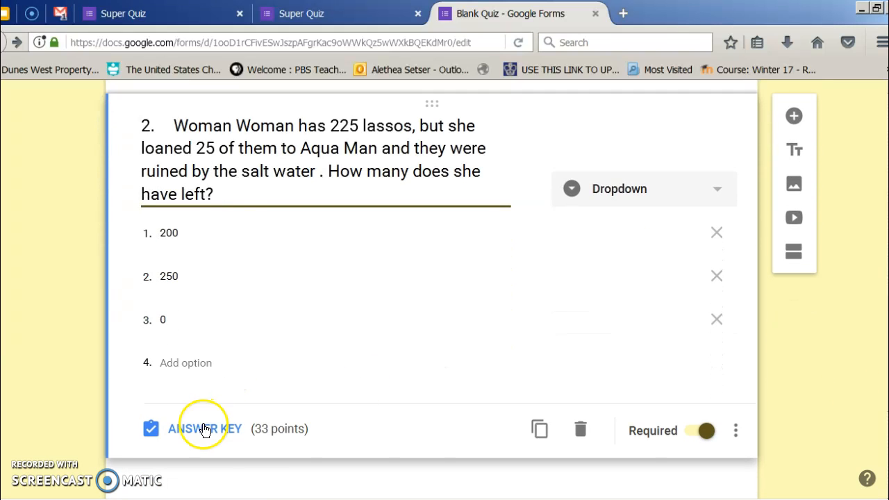
left_click(203, 432)
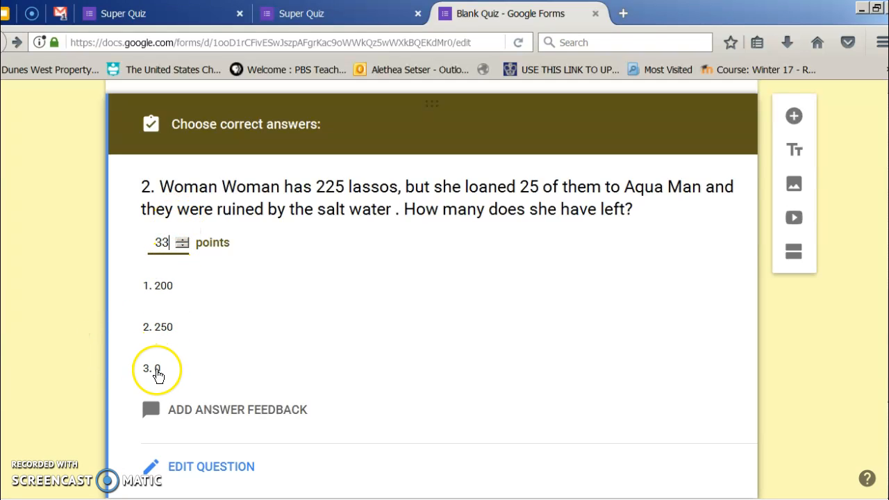
left_click(168, 327)
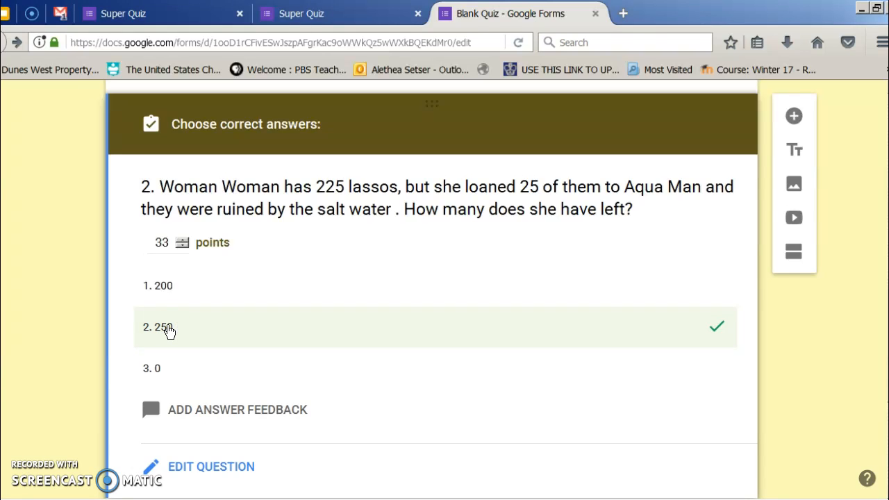
Mark 200 instead of 250 as the only correct answer to question 2, and check question 3's answer key.
left_click(156, 285)
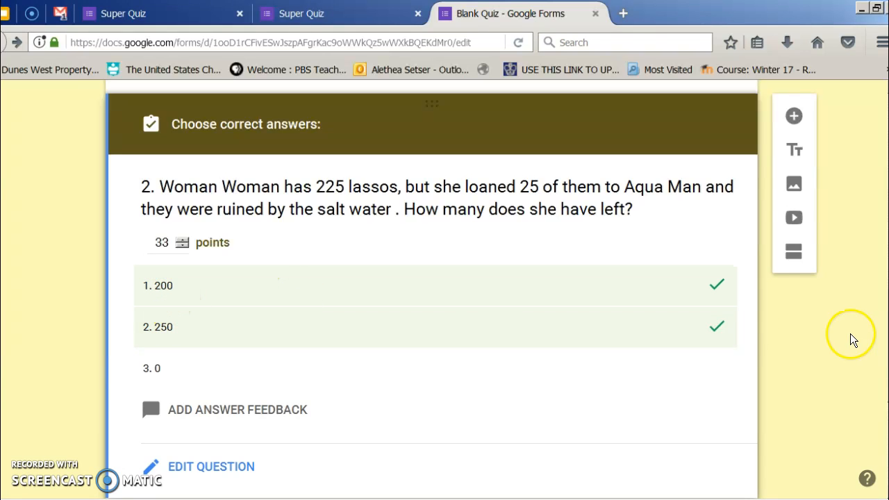
left_click(396, 326)
scroll(431, 289, "down", 4)
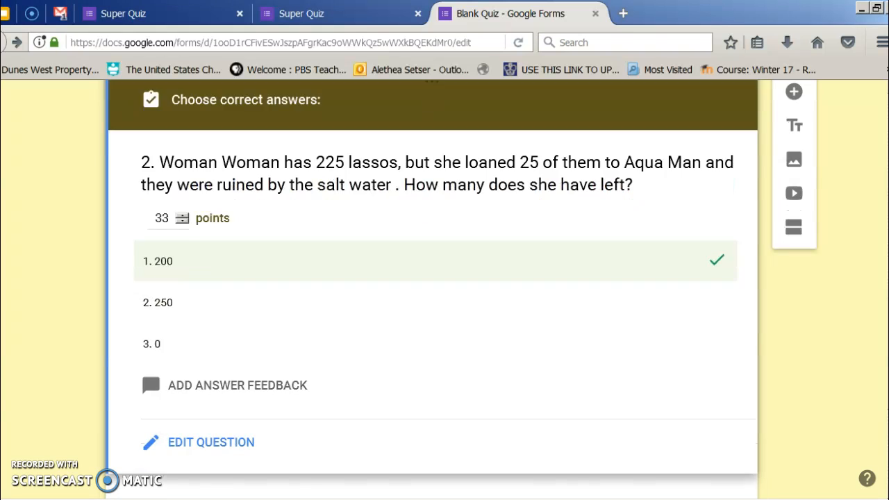
scroll(431, 288, "up", 2)
scroll(536, 298, "up", 1)
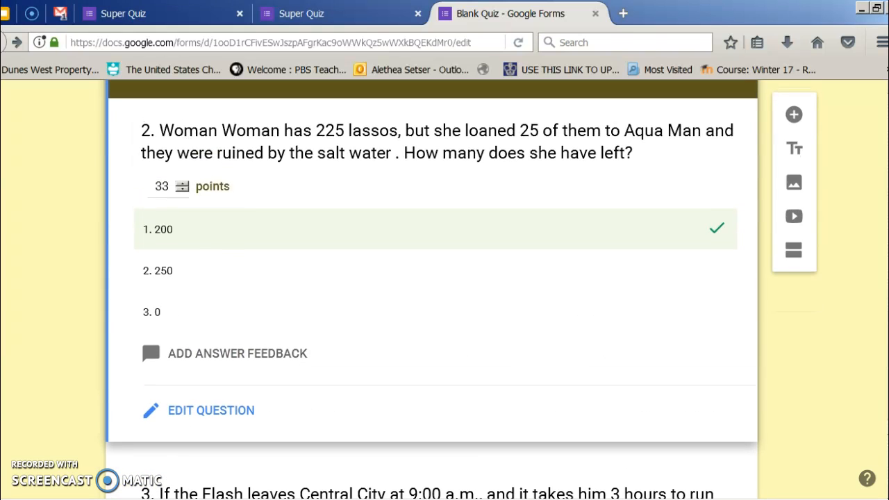
left_click(535, 298)
scroll(536, 298, "down", 4)
left_click(334, 477)
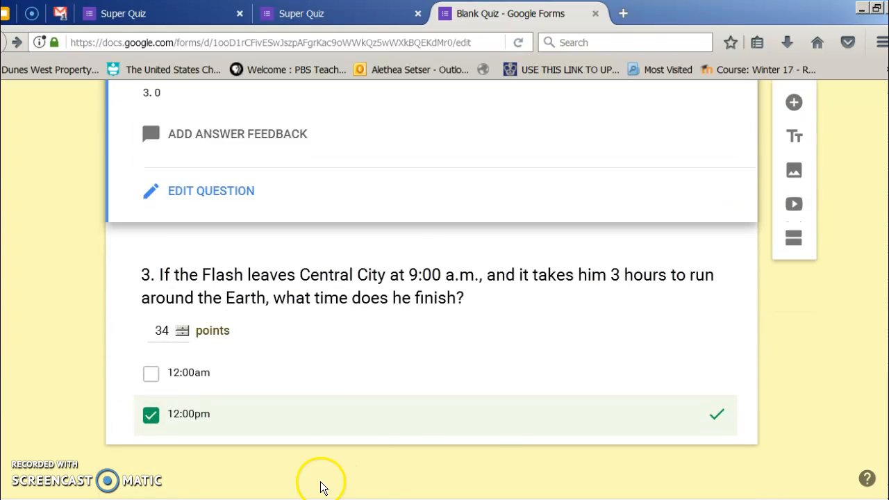
scroll(149, 337, "up", 10)
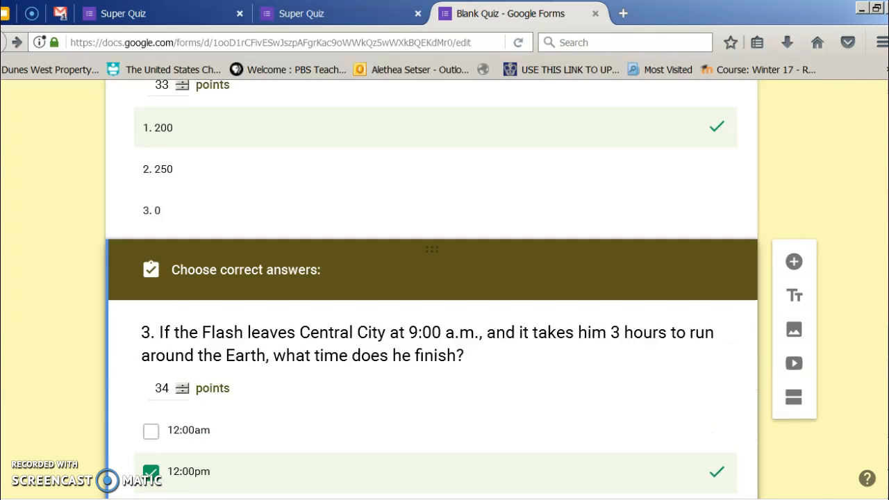
Return to the respondent's graded Super Quiz and review its score, marked answers and feedback from start to end.
left_click(304, 13)
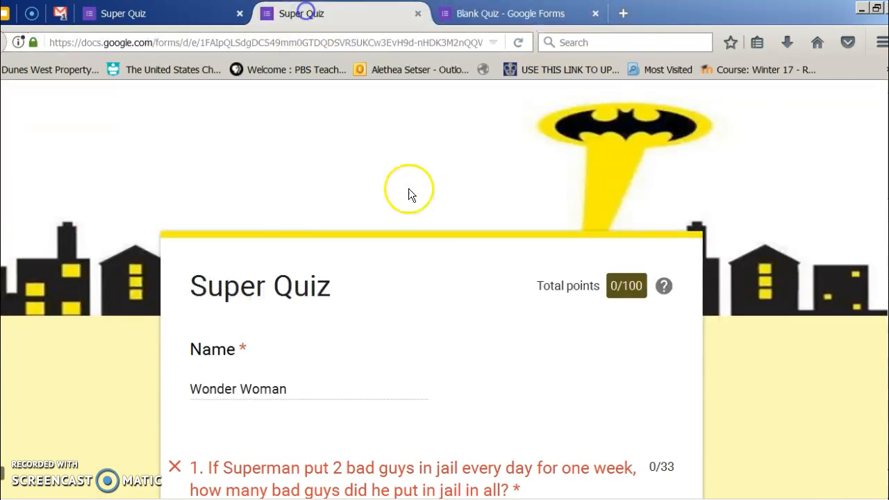
scroll(883, 370, "down", 15)
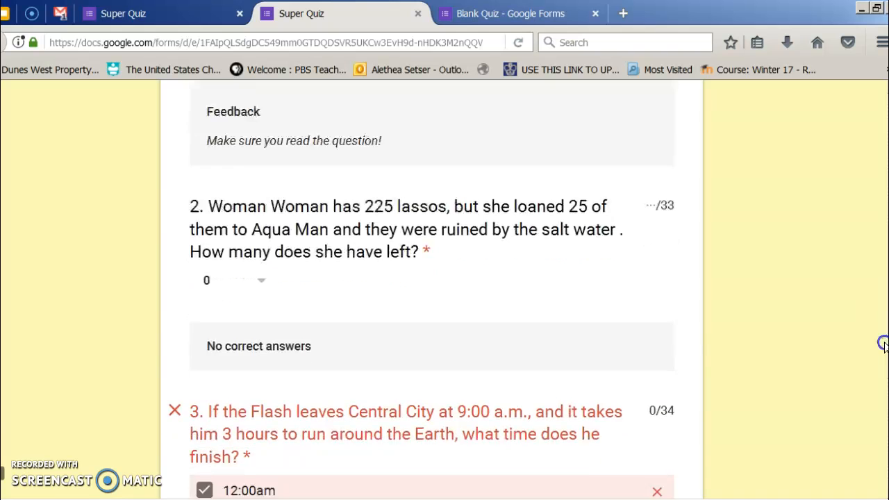
scroll(884, 369, "down", 4)
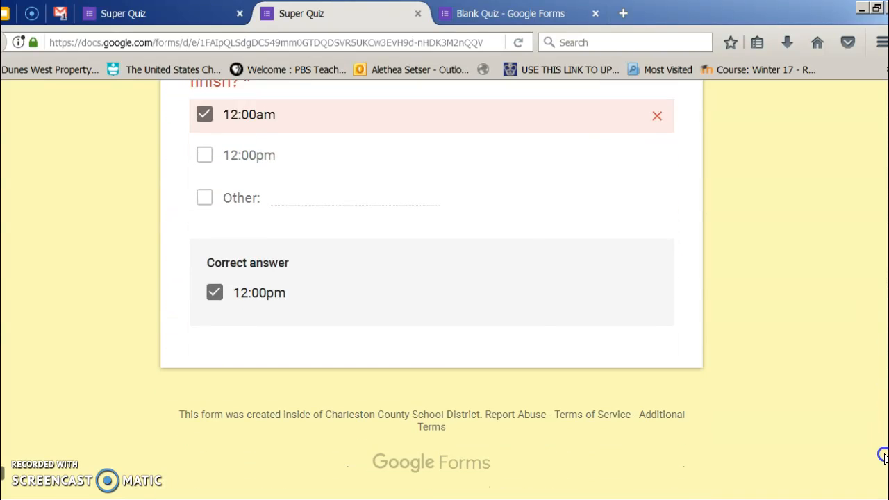
scroll(876, 341, "up", 8)
scroll(872, 314, "up", 10)
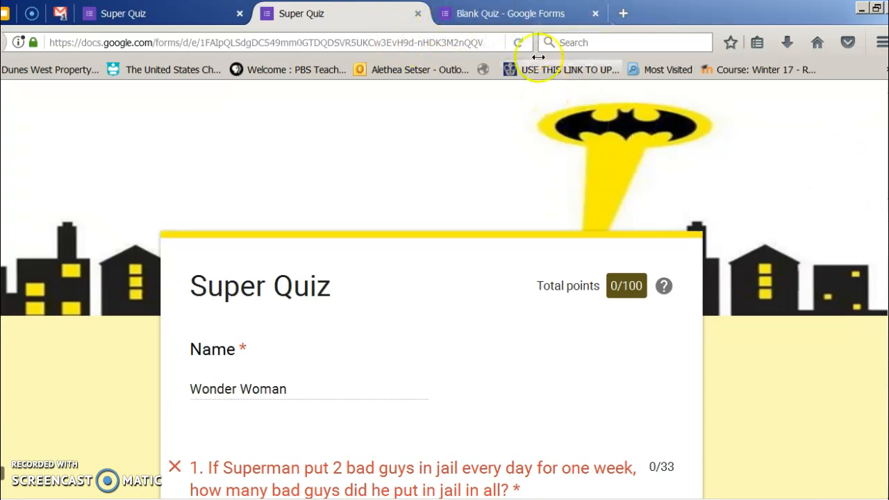
Open the quiz's responses in the editor and review the summary's insights, frequently missed questions and answer charts.
left_click(520, 13)
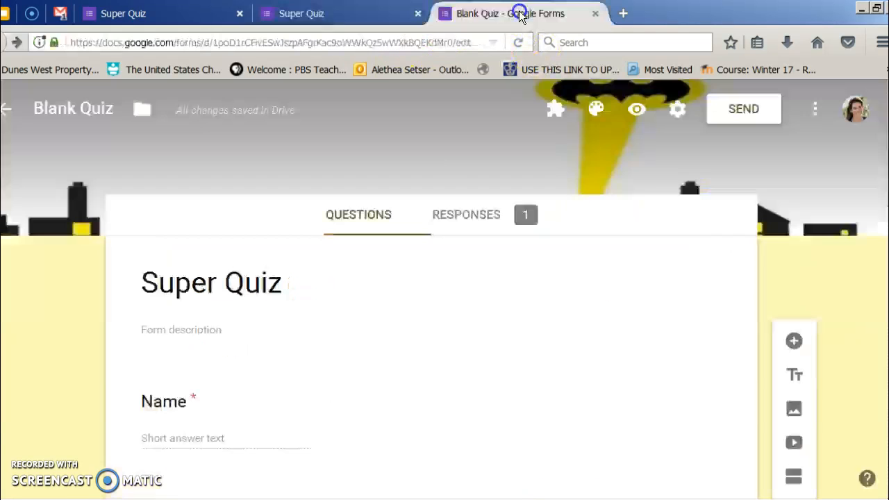
left_click(467, 217)
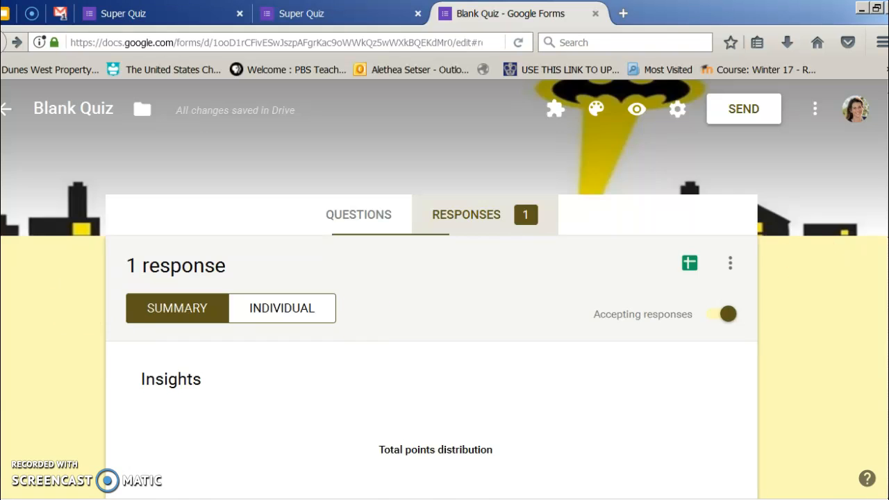
scroll(864, 310, "down", 5)
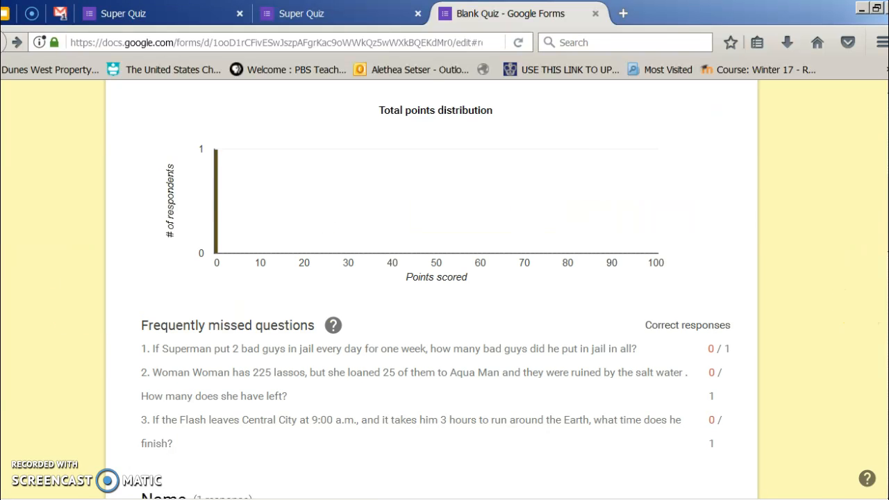
scroll(436, 290, "down", 6)
scroll(436, 290, "down", 7)
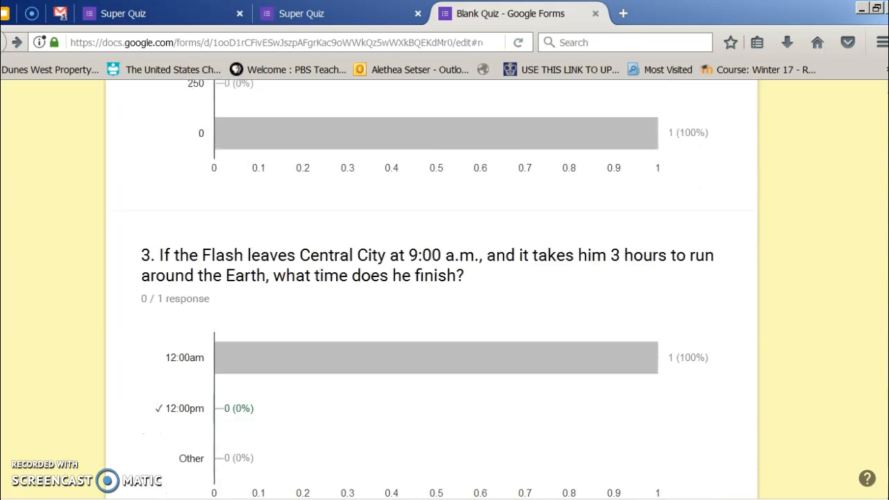
scroll(436, 290, "down", 2)
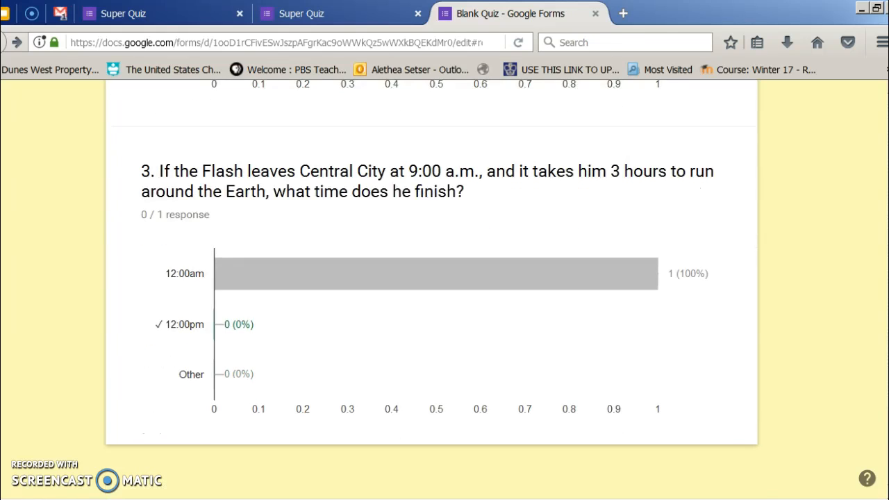
scroll(867, 258, "up", 15)
scroll(865, 243, "up", 5)
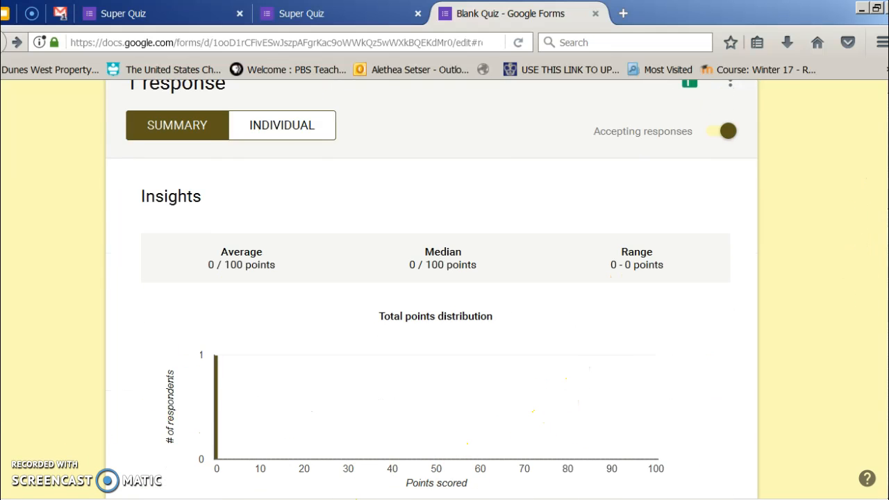
Show the individual response and review its score and graded answers.
scroll(354, 270, "up", 2)
left_click(289, 193)
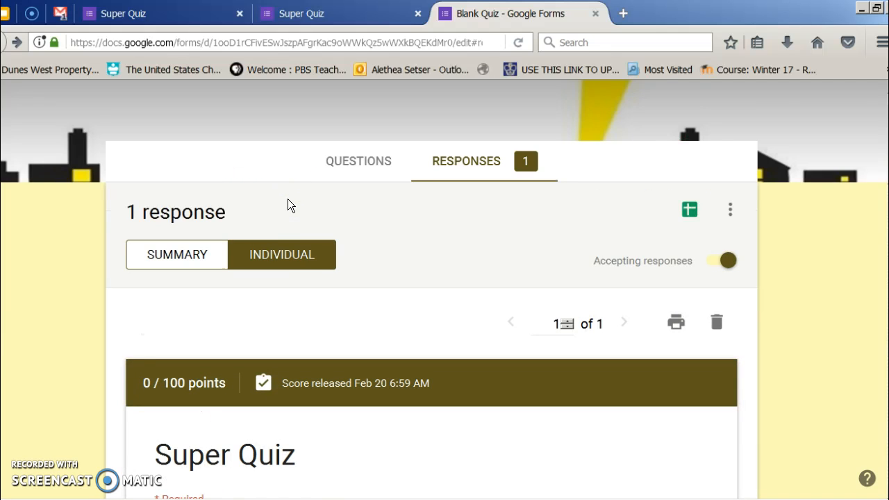
scroll(289, 290, "down", 10)
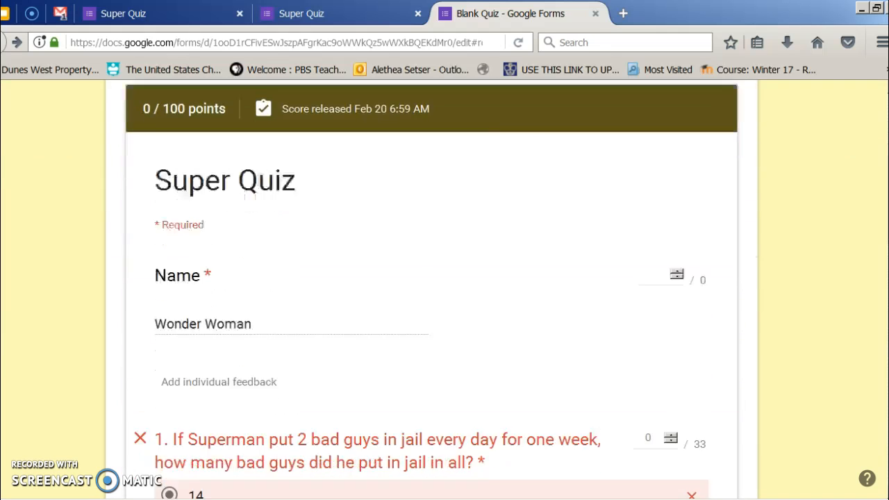
scroll(431, 278, "down", 4)
Create a new spreadsheet named "Blank Quiz (Responses)" as the destination for the quiz responses.
scroll(431, 278, "up", 15)
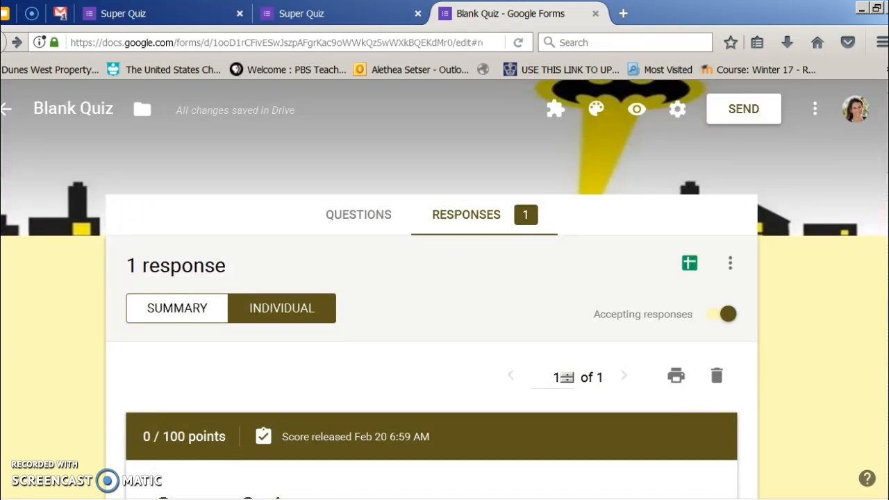
left_click(688, 267)
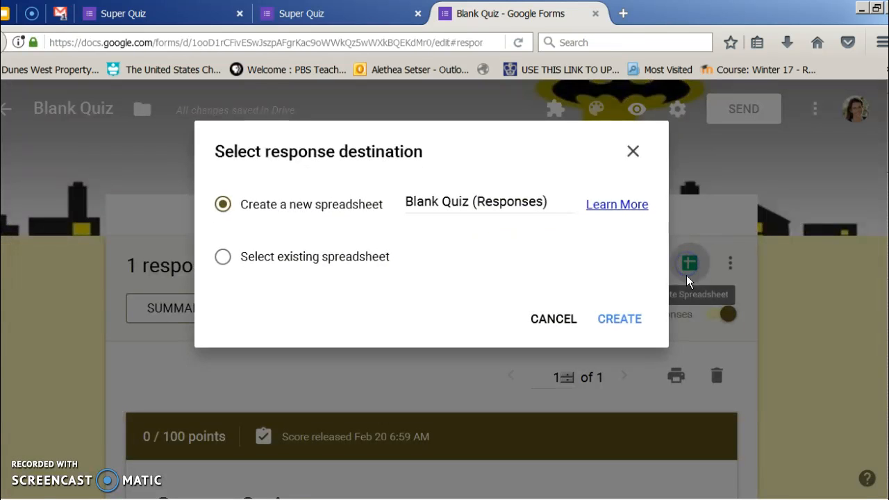
left_click(619, 323)
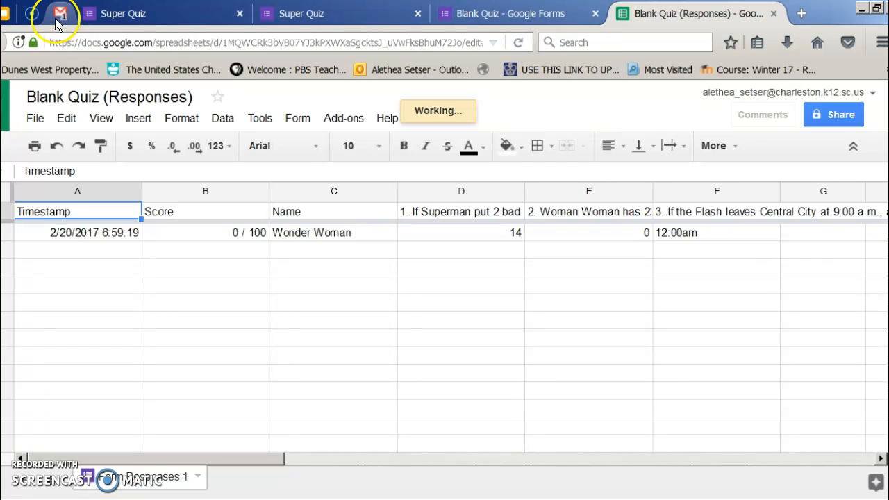
Switch to the "Super Quizzes with Google Forms" presentation in Google Slides and look through its slides.
left_click(15, 42)
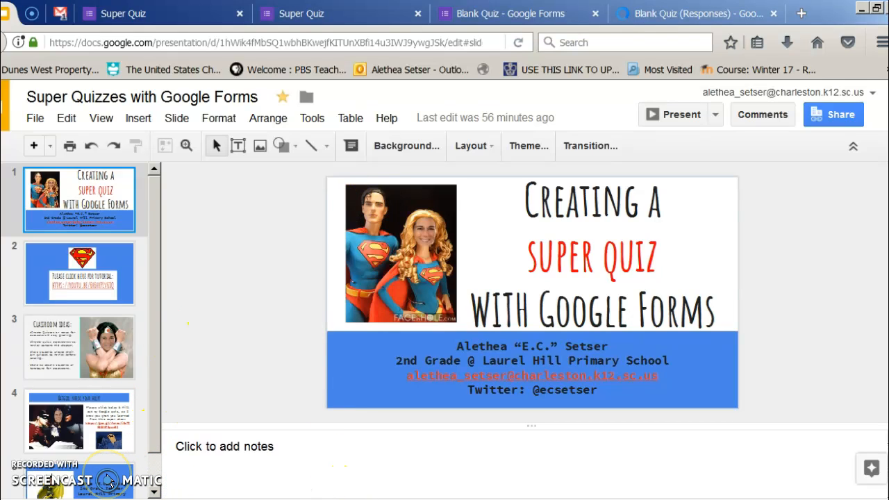
scroll(111, 478, "down", 1)
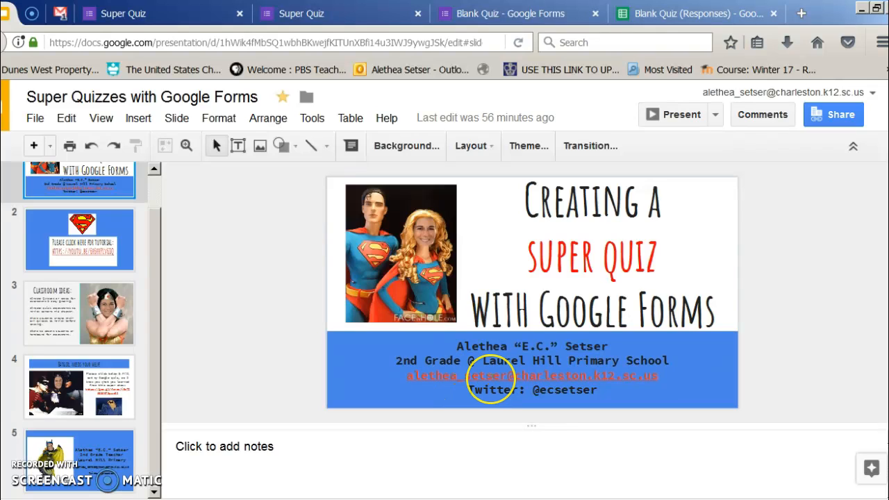